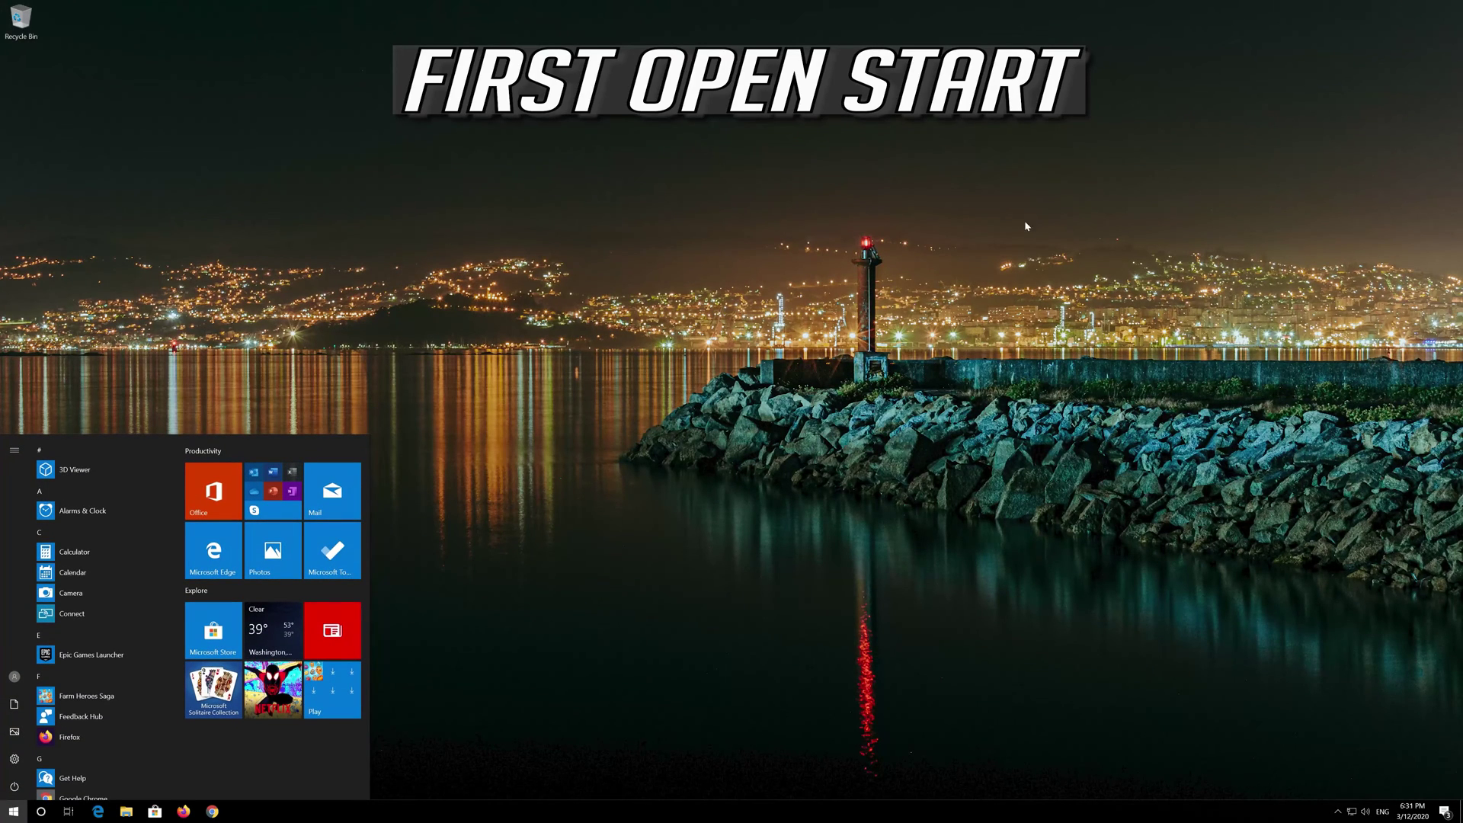
# Open Windows Settings from the Start menu and go to the Apps section
pyautogui.moveTo(16, 760)
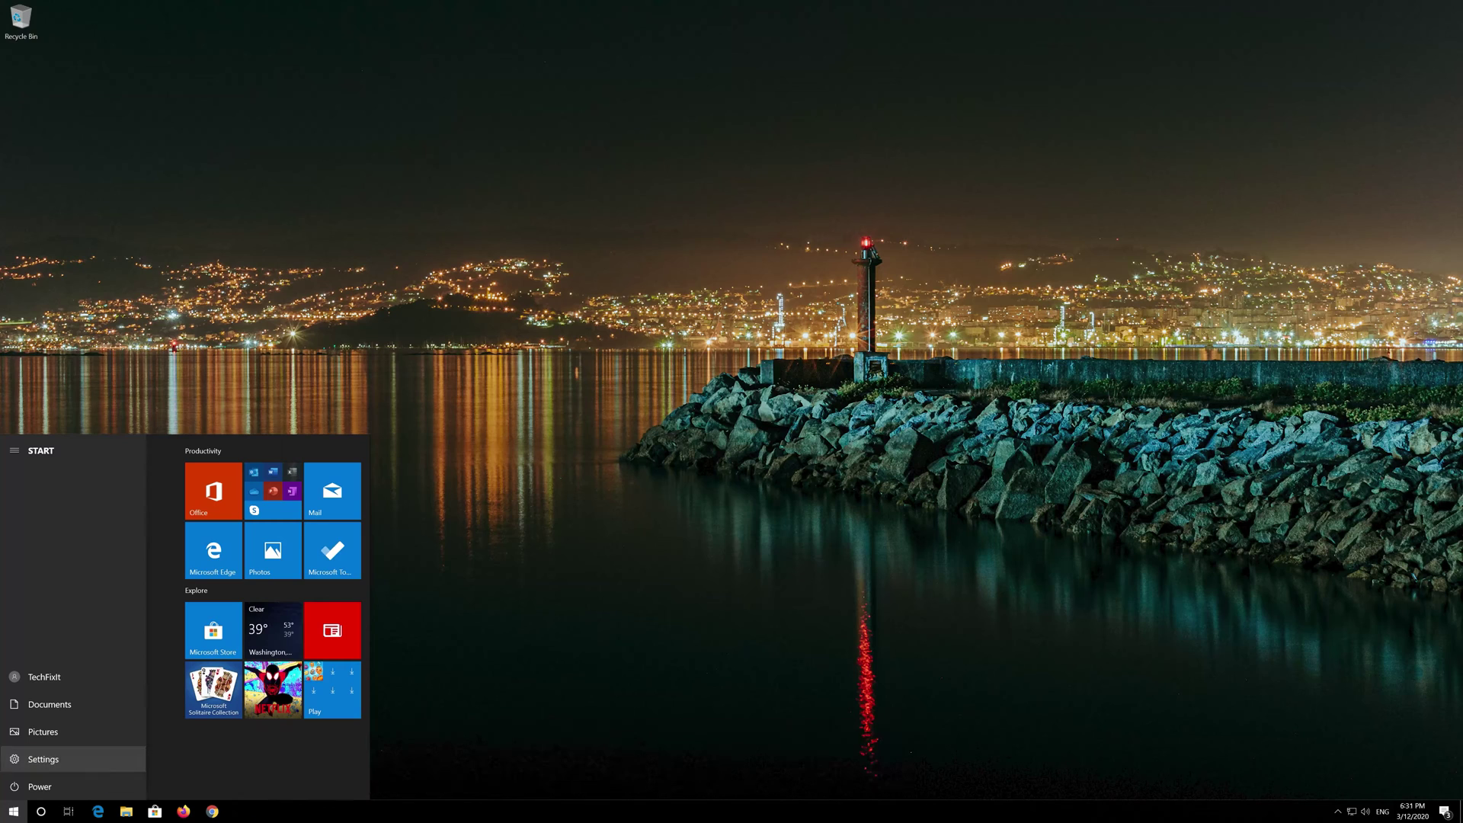
pyautogui.click(38, 760)
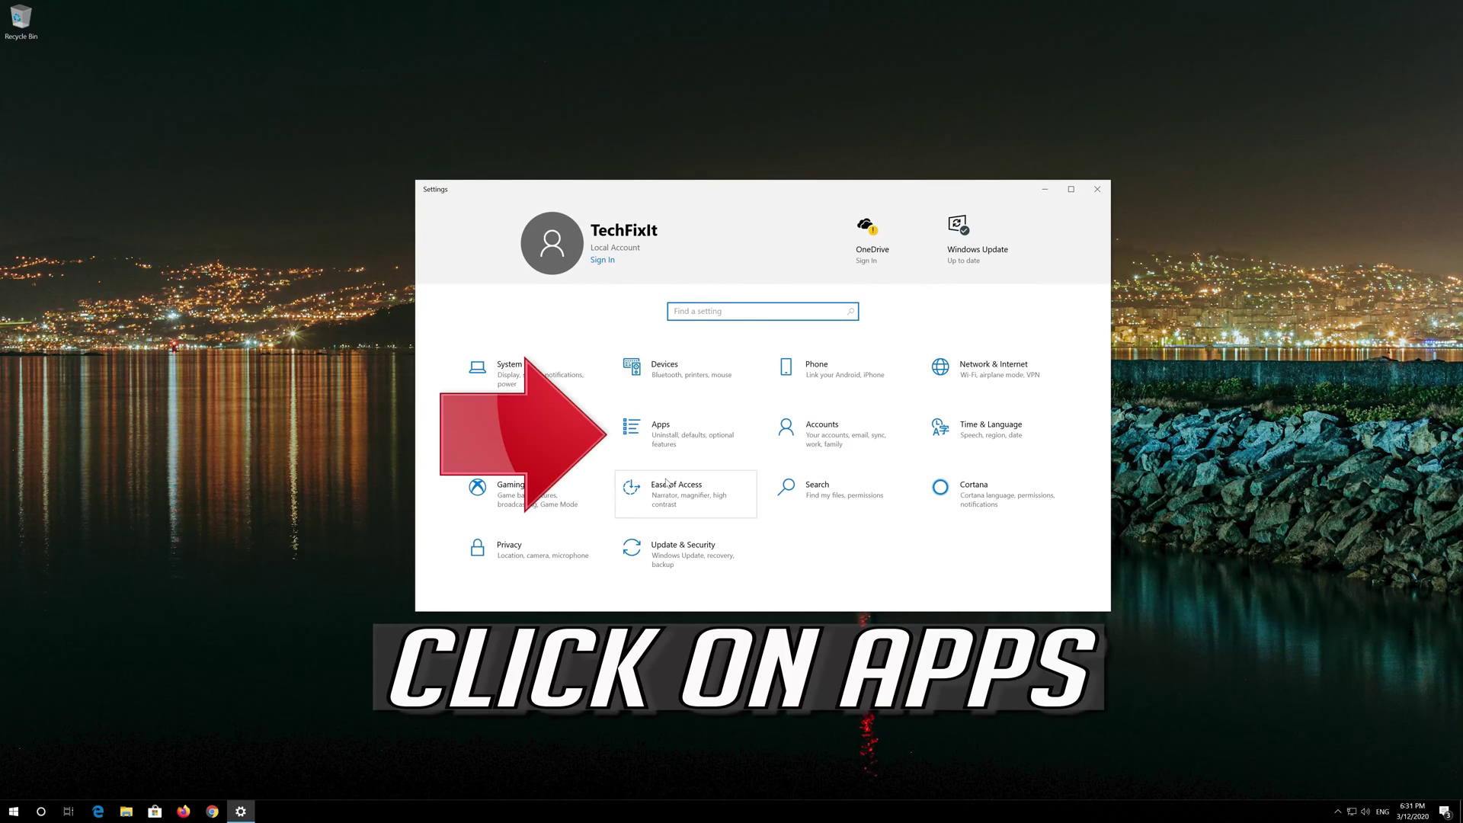
pyautogui.click(698, 439)
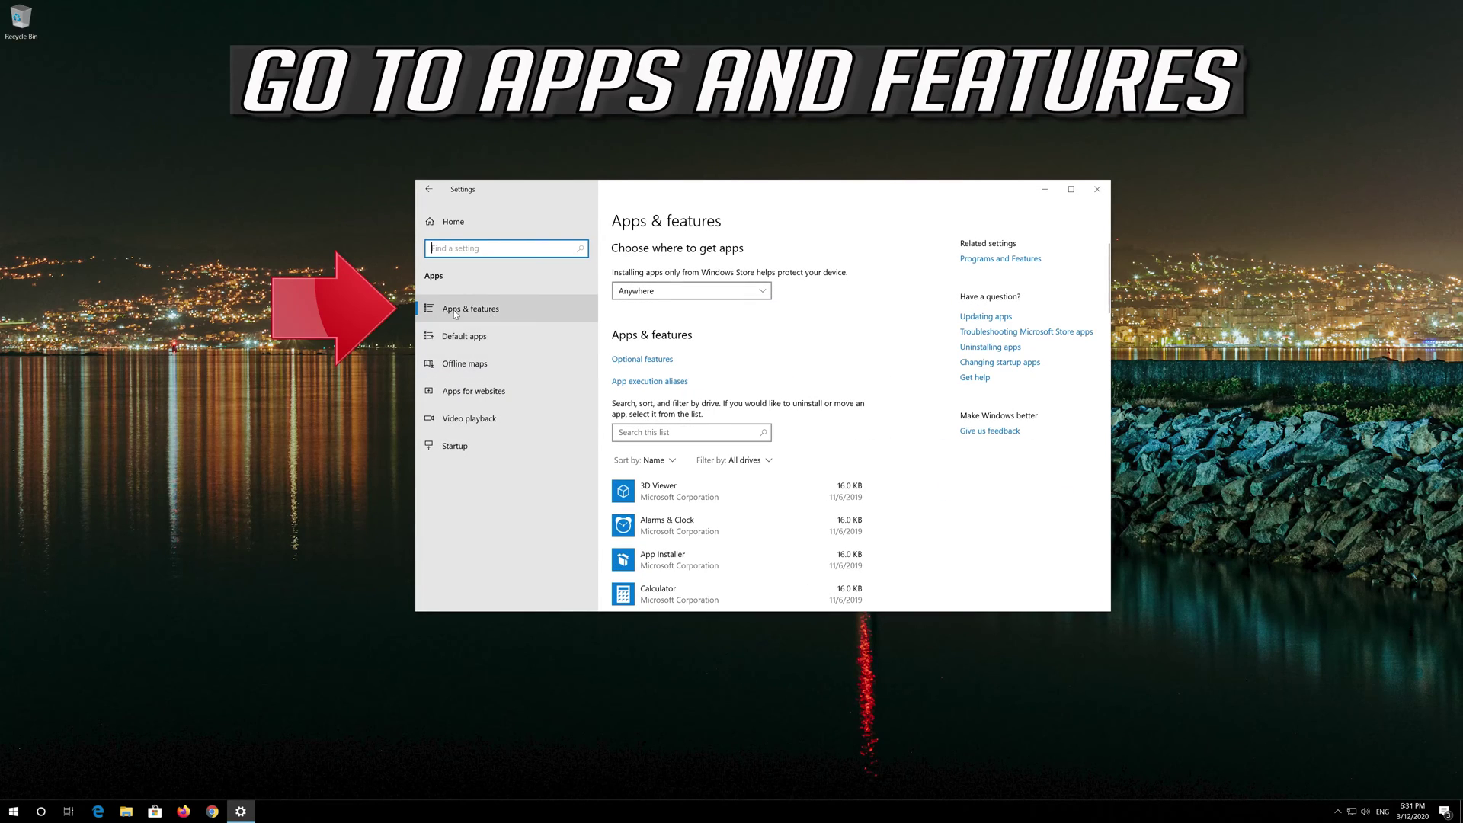
# Find the Microsoft Store entry (1.48 MB) in Apps & features and expand it
pyautogui.click(497, 308)
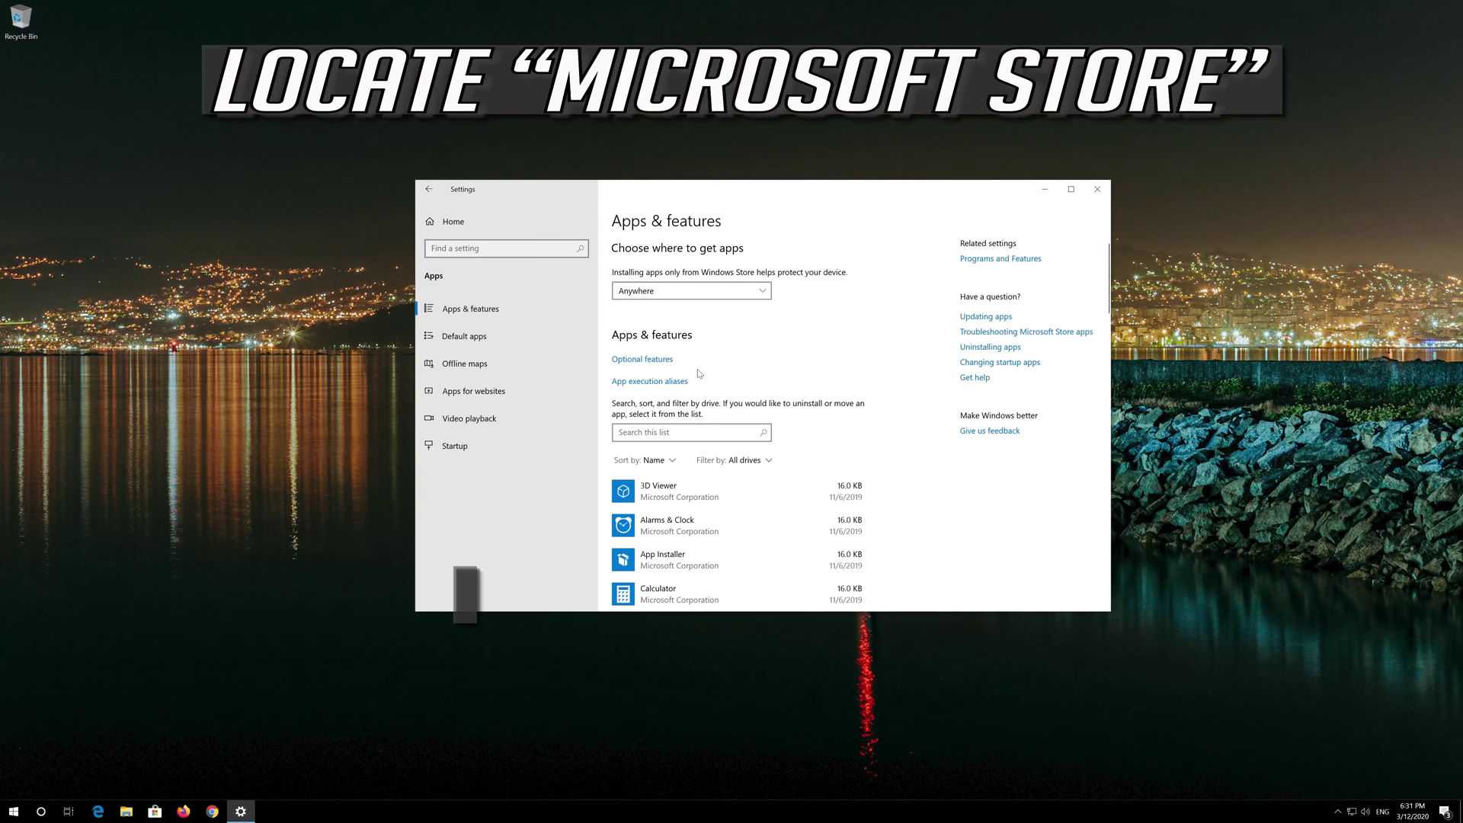
pyautogui.scroll(-5, 707, 379)
pyautogui.scroll(-5, 708, 379)
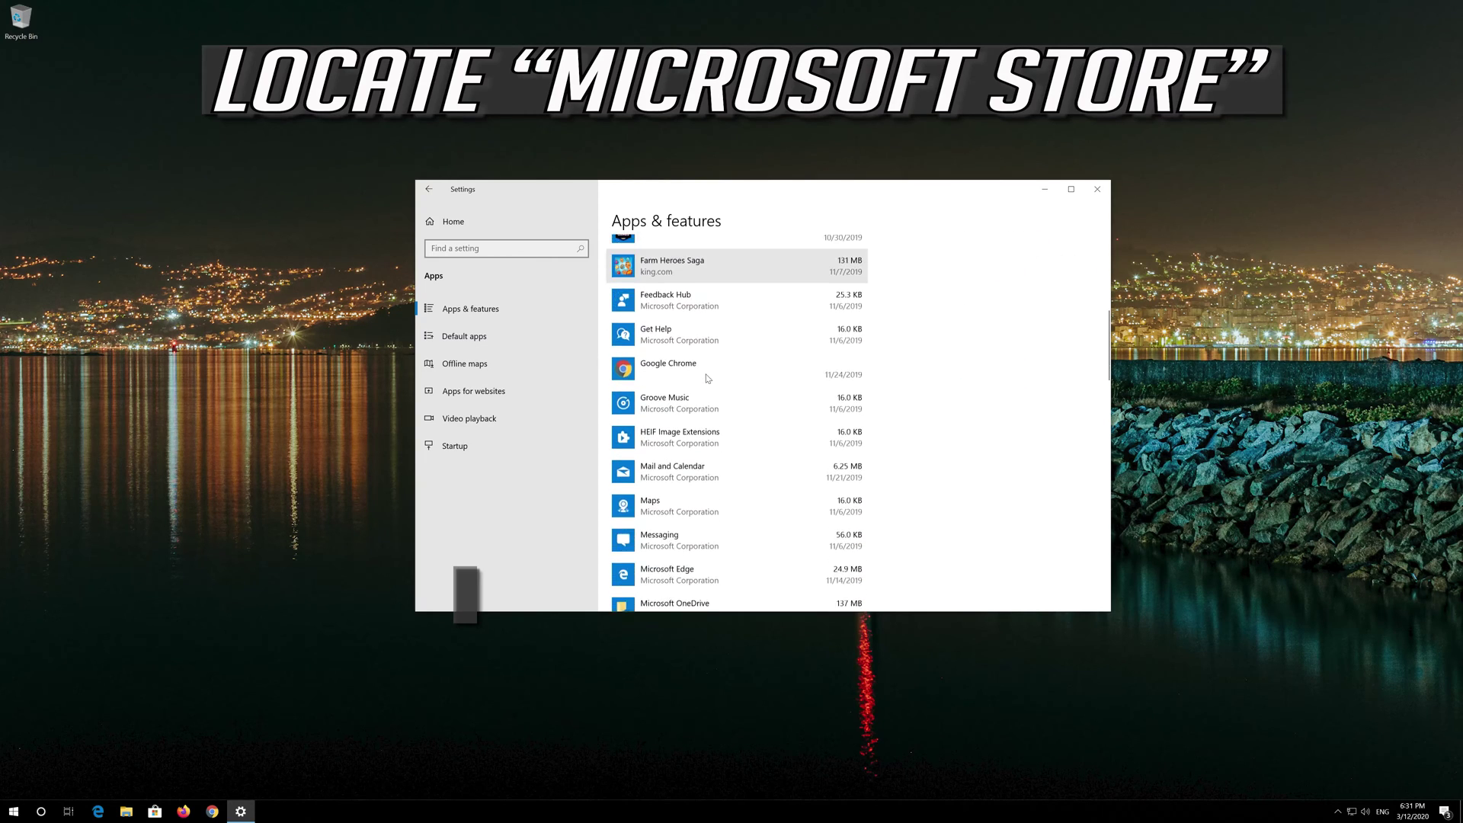
pyautogui.scroll(-2, 707, 379)
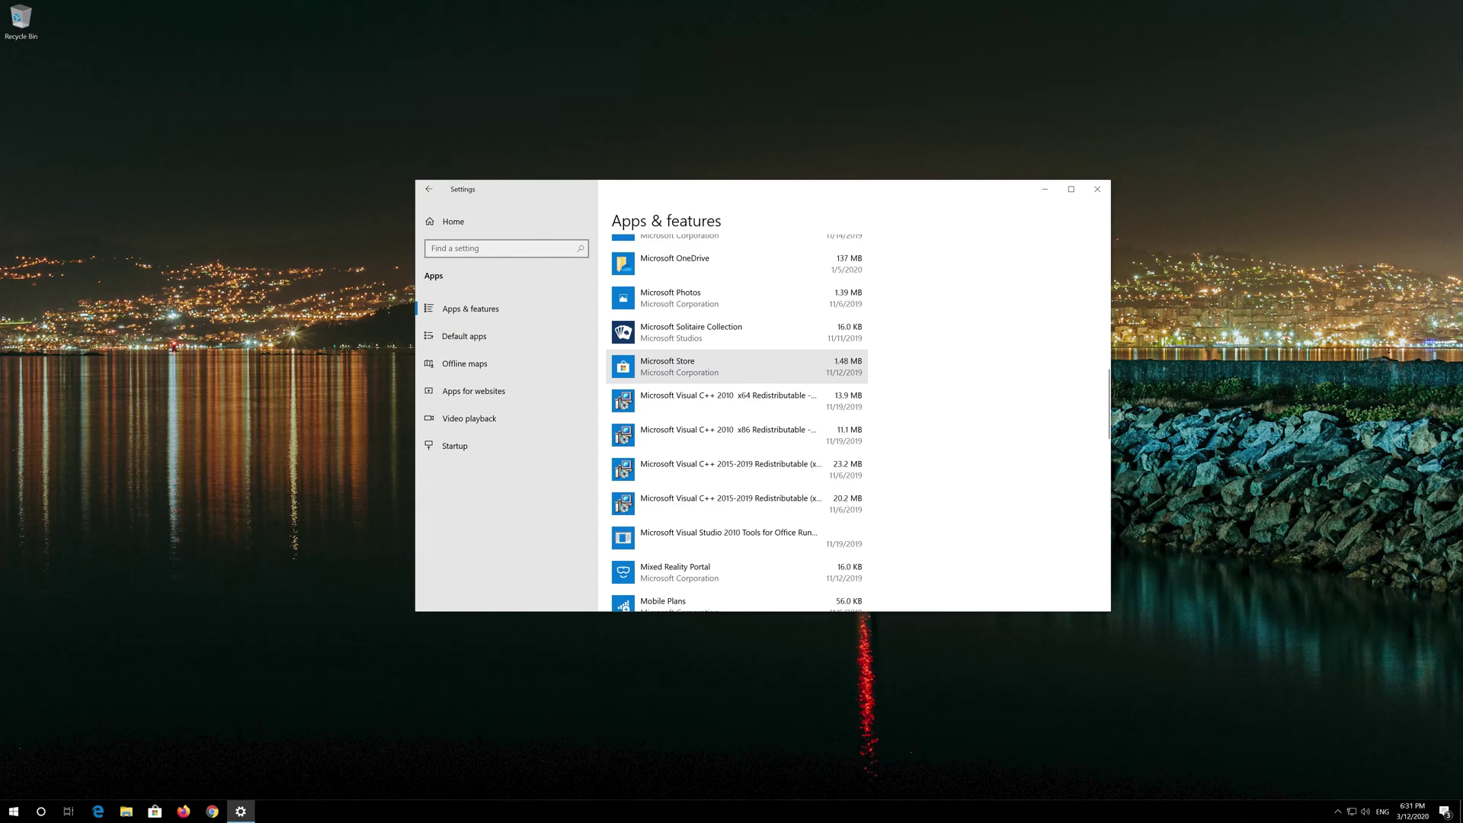
pyautogui.click(707, 375)
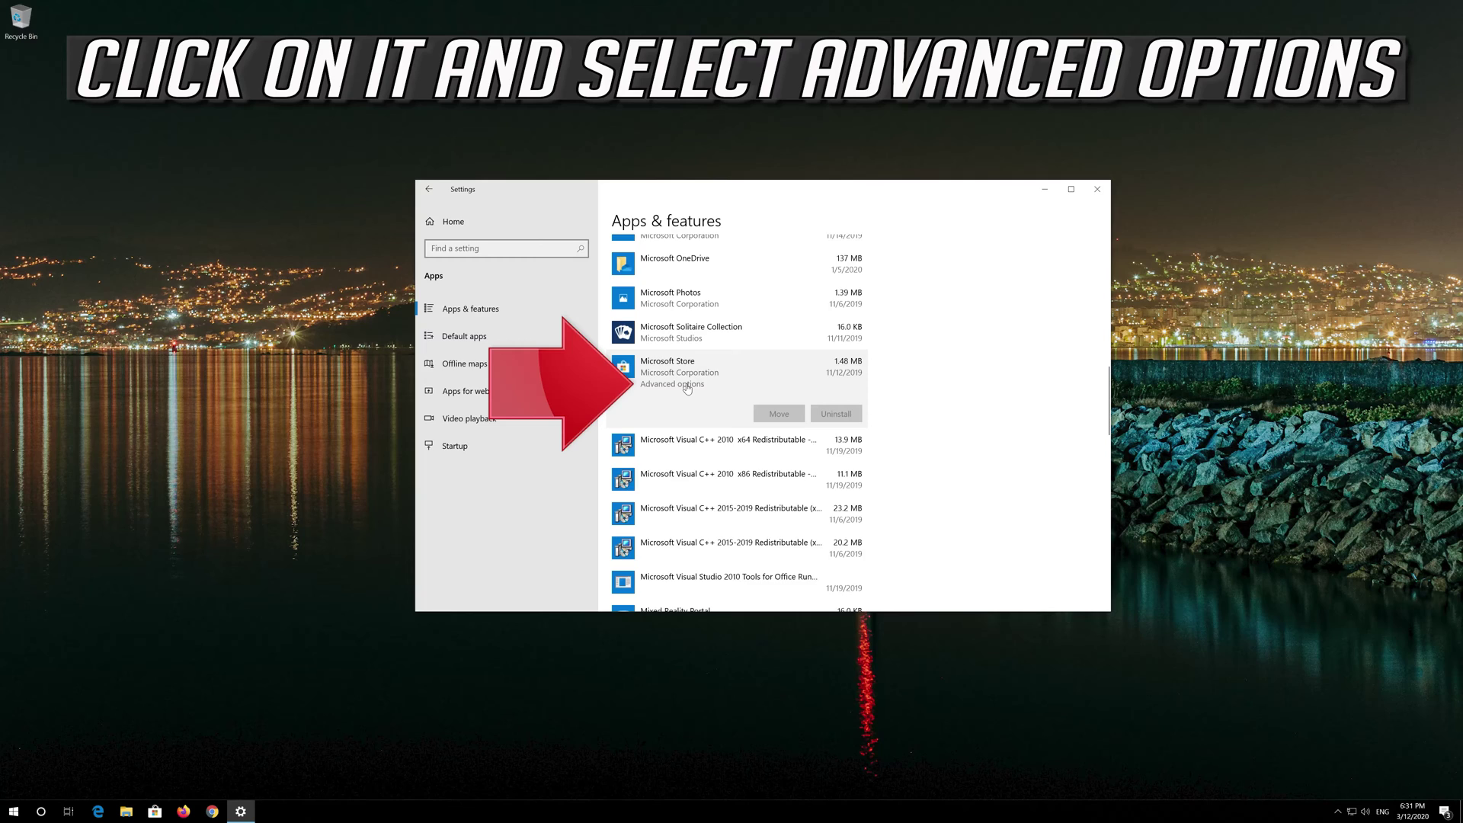
# Reset the Microsoft Store app from its Advanced options, then close Settings and reopen Start
pyautogui.click(687, 385)
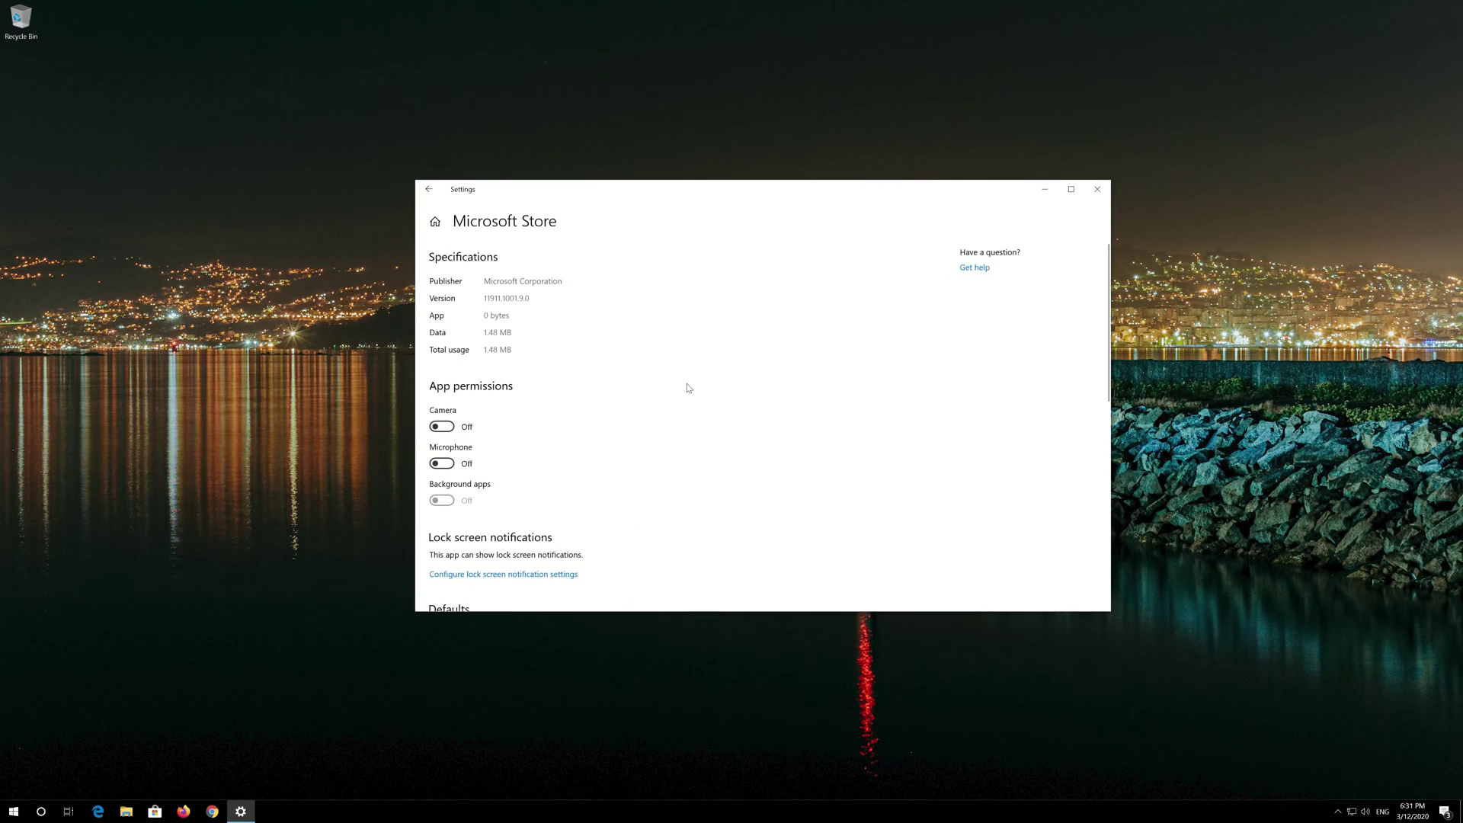
pyautogui.scroll(-5, 595, 411)
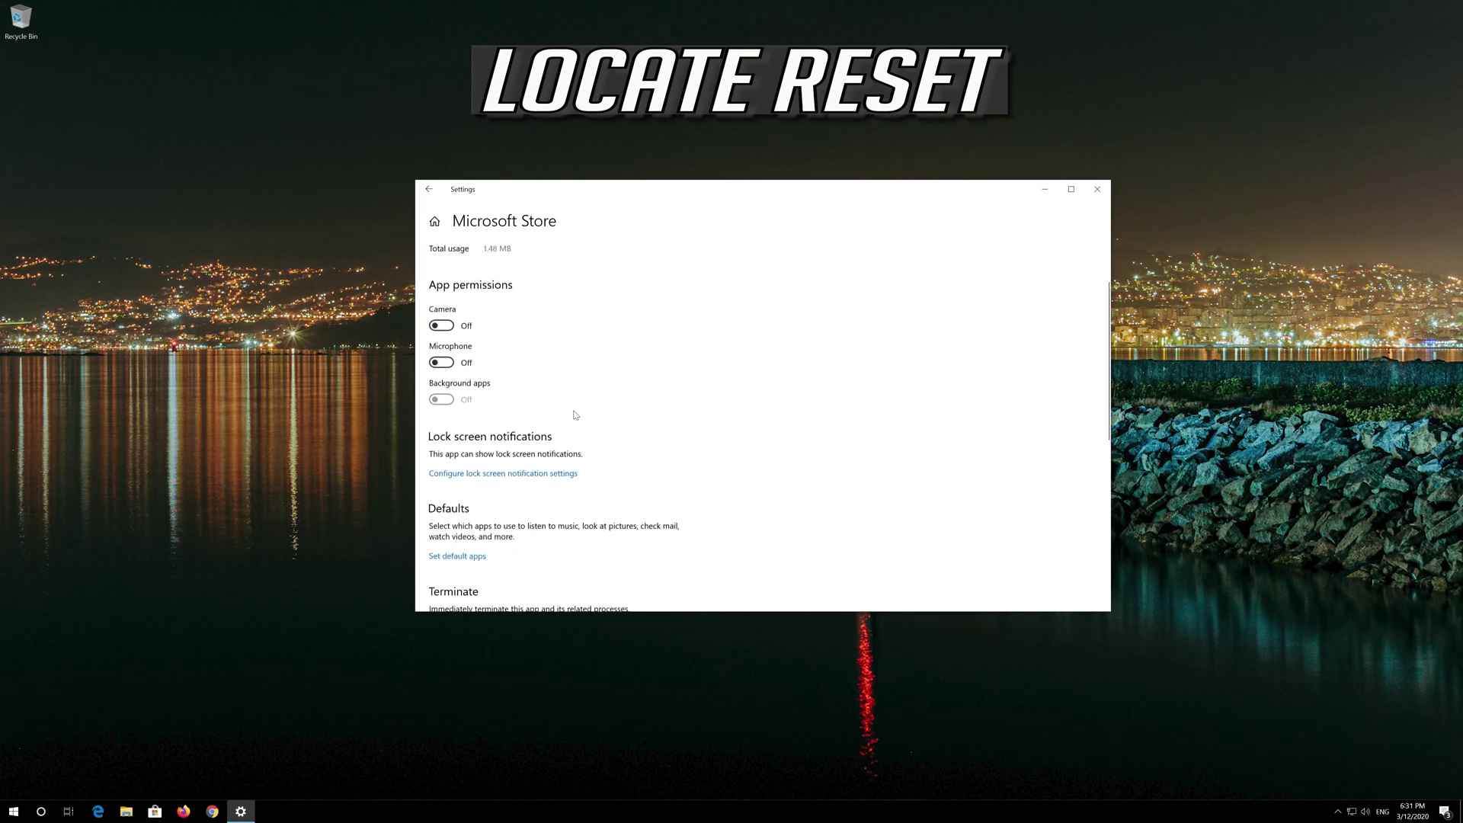
pyautogui.scroll(-1, 576, 415)
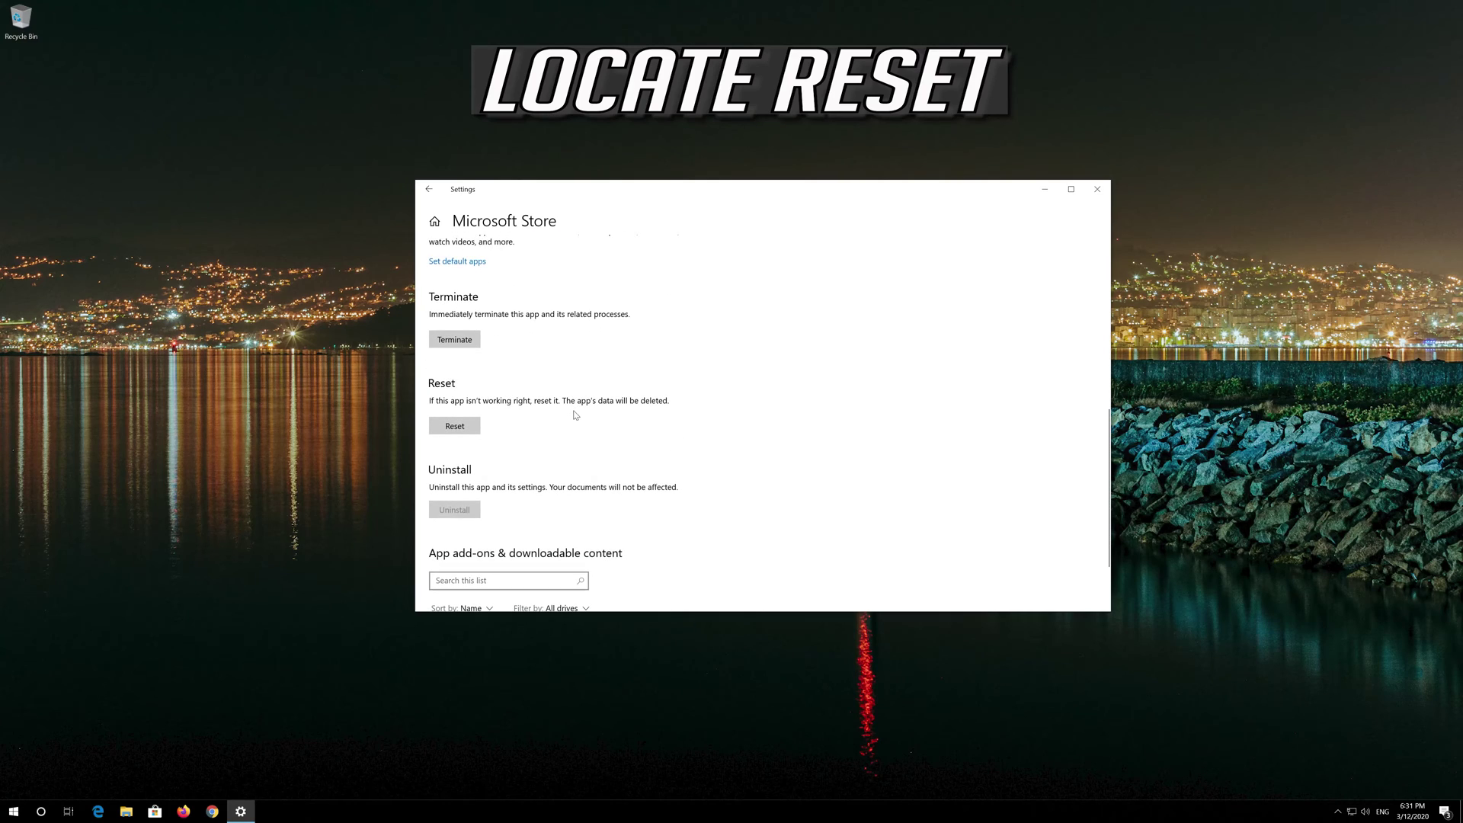
pyautogui.click(456, 427)
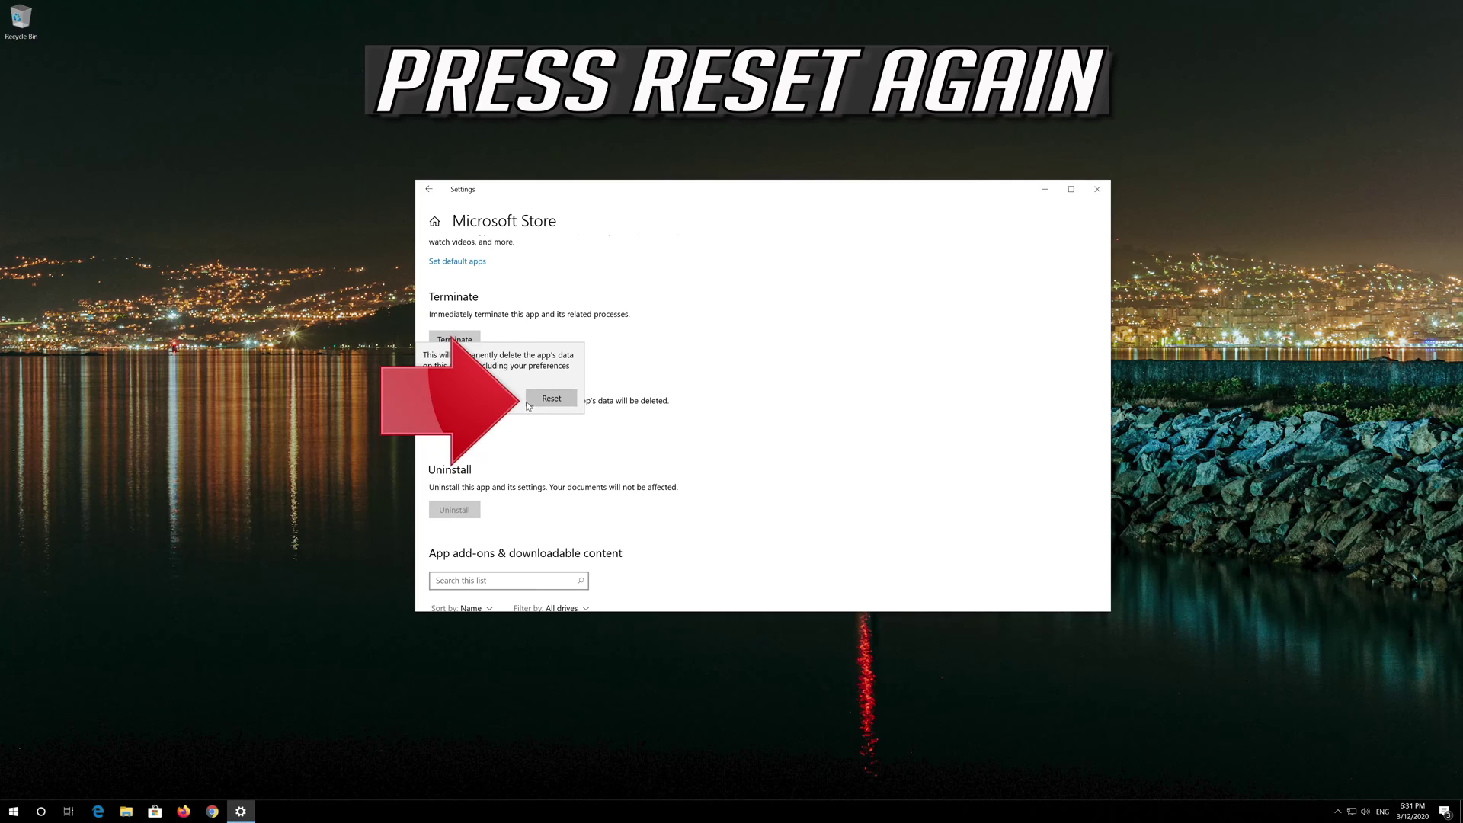
pyautogui.click(534, 404)
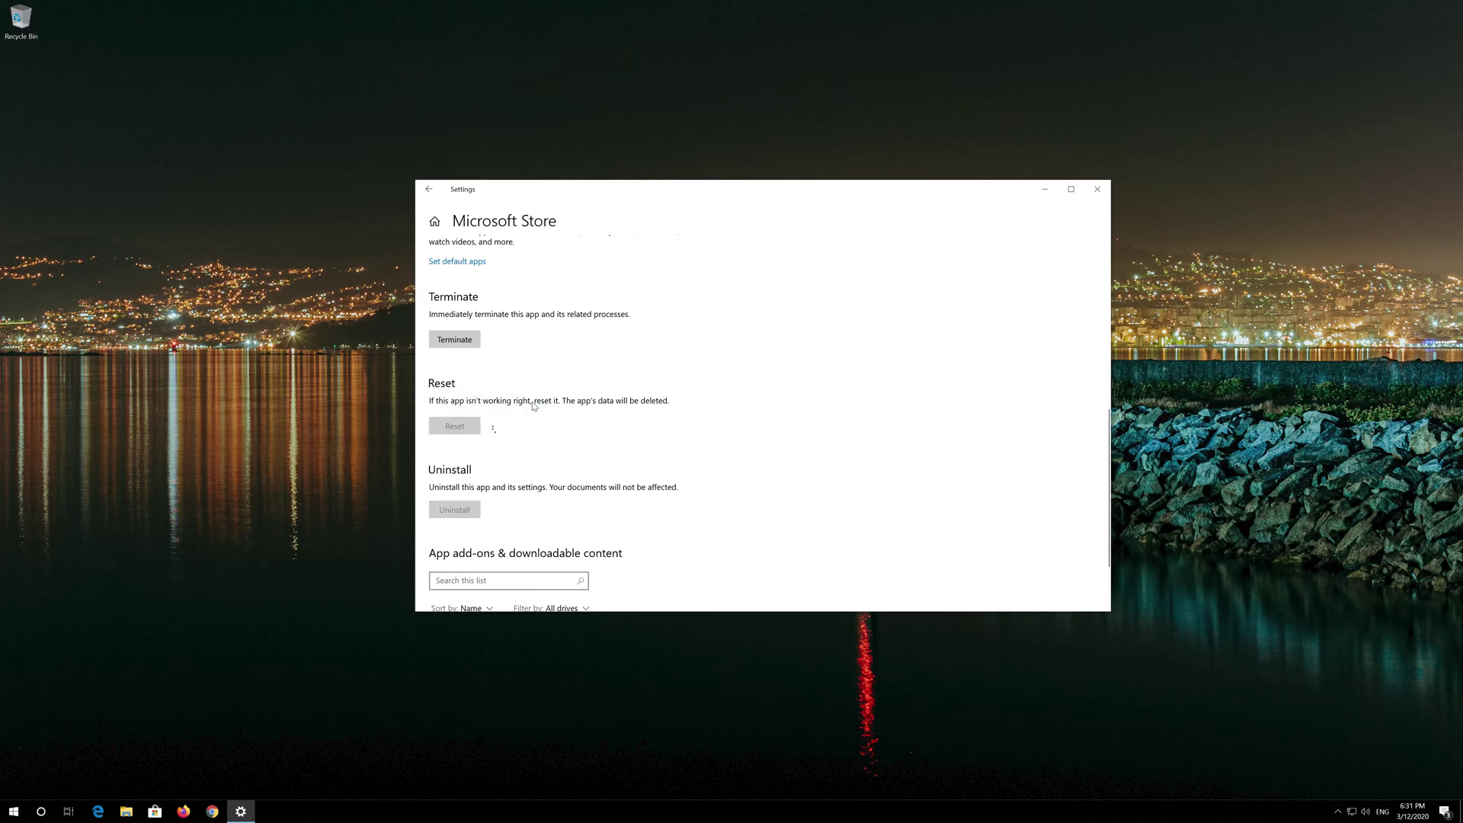
pyautogui.click(1100, 193)
pyautogui.click(14, 812)
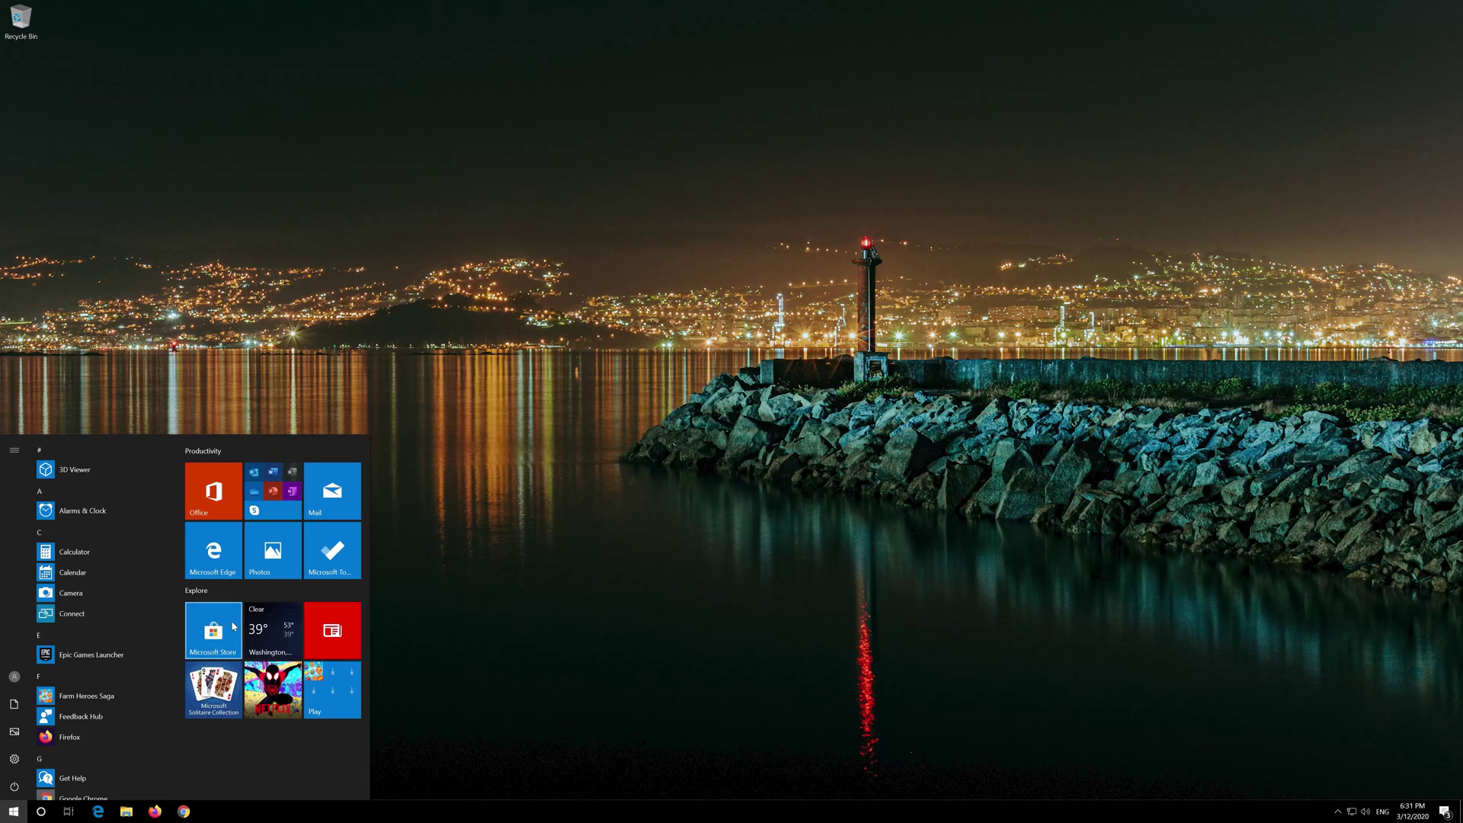
# Launch Microsoft Store from its Start menu tile
pyautogui.click(233, 626)
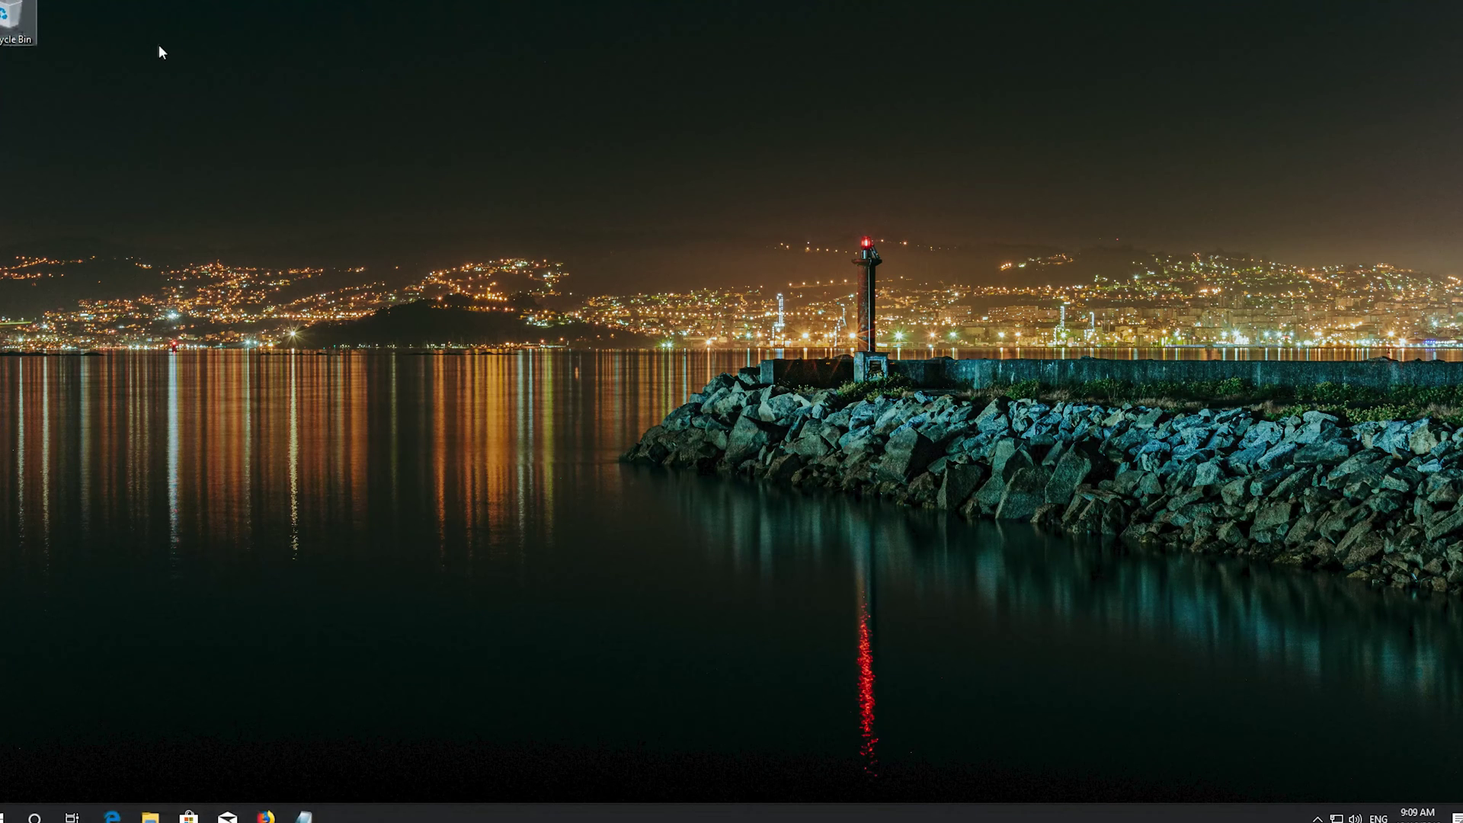
# Search for powershell and run Windows PowerShell as administrator, approving the UAC prompt
pyautogui.press('super')
pyautogui.write('powe')
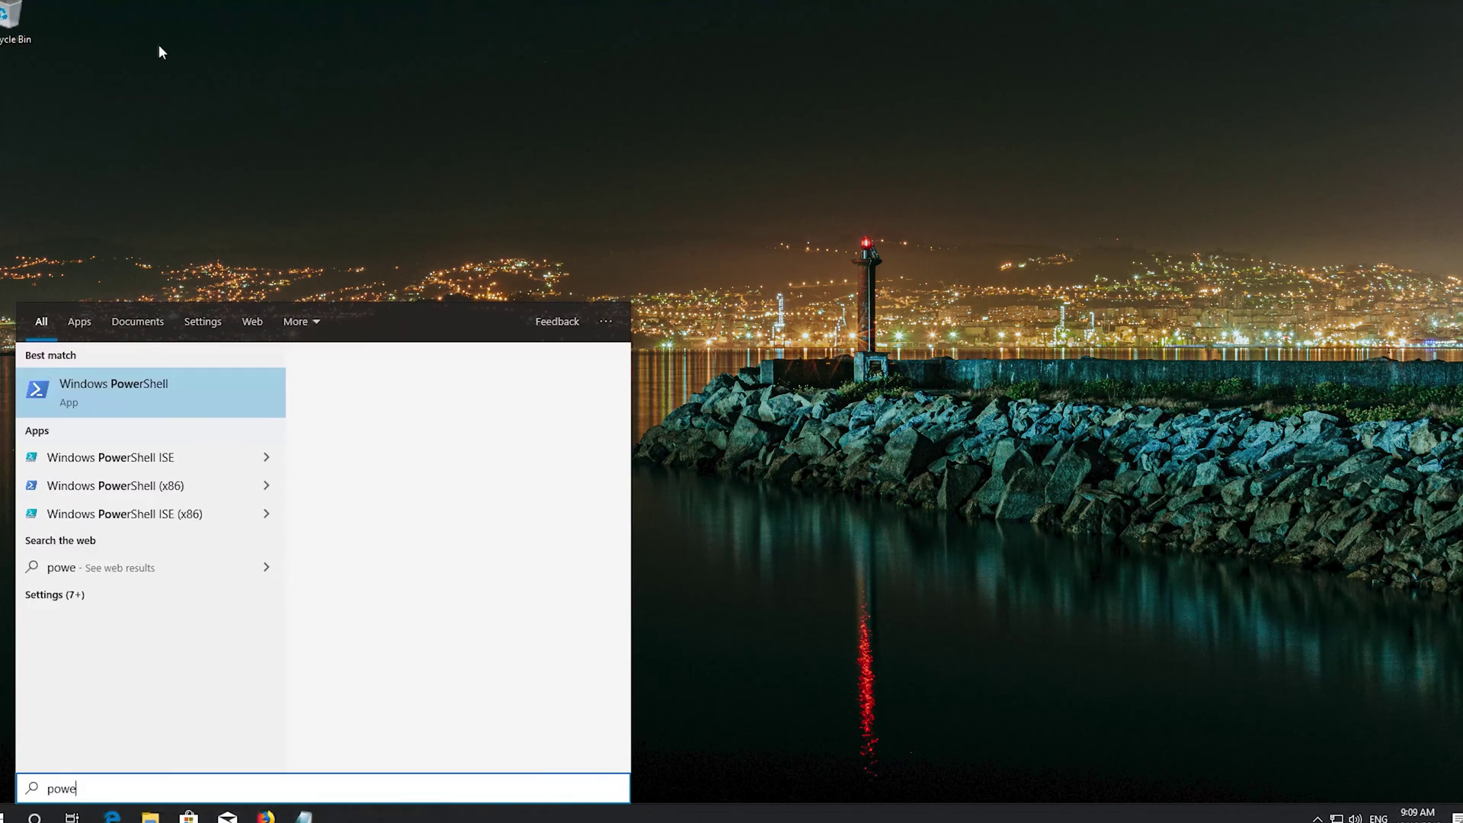
pyautogui.write('rshell')
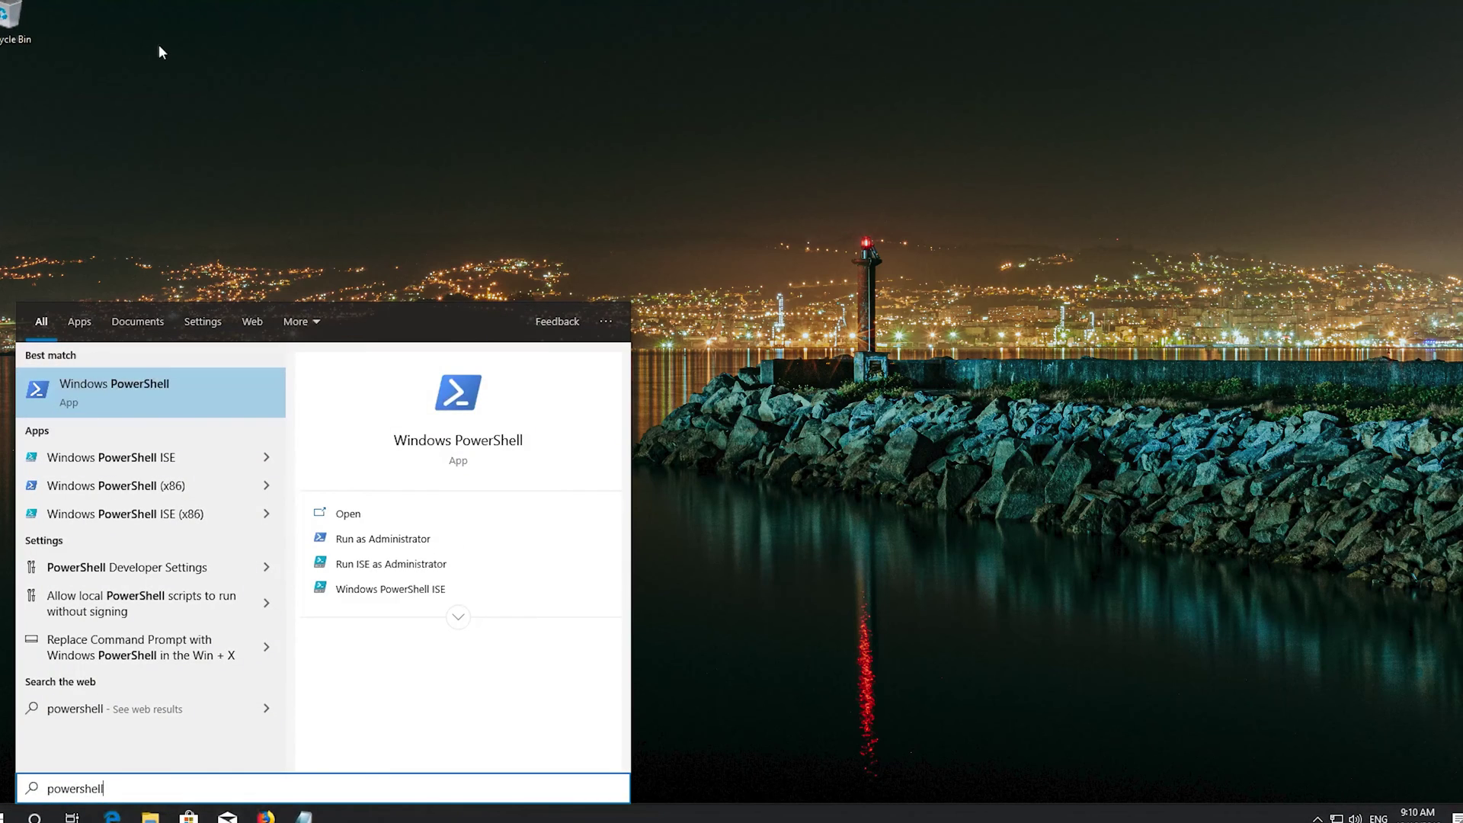
pyautogui.rightClick(153, 388)
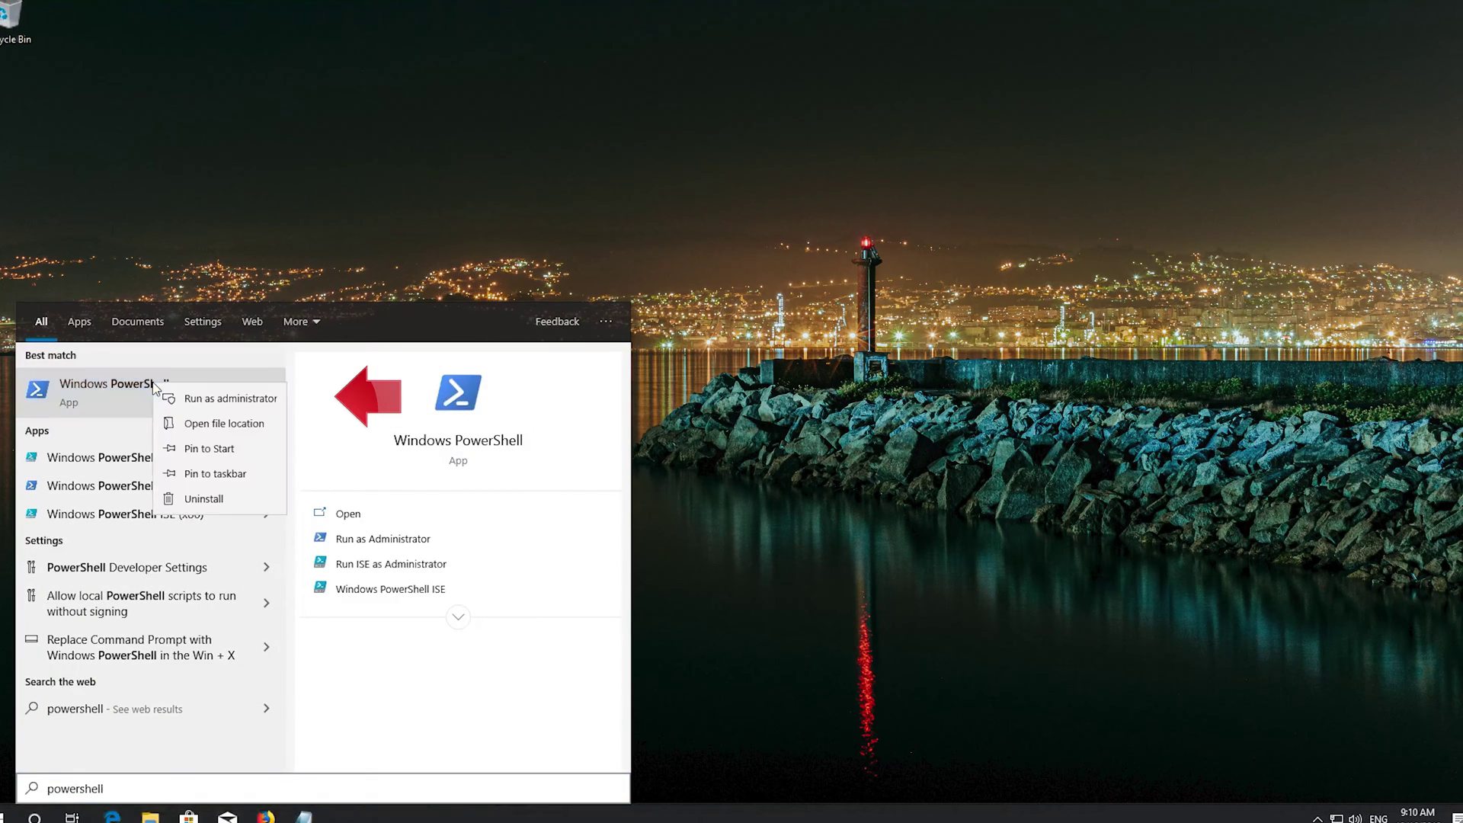
pyautogui.click(239, 401)
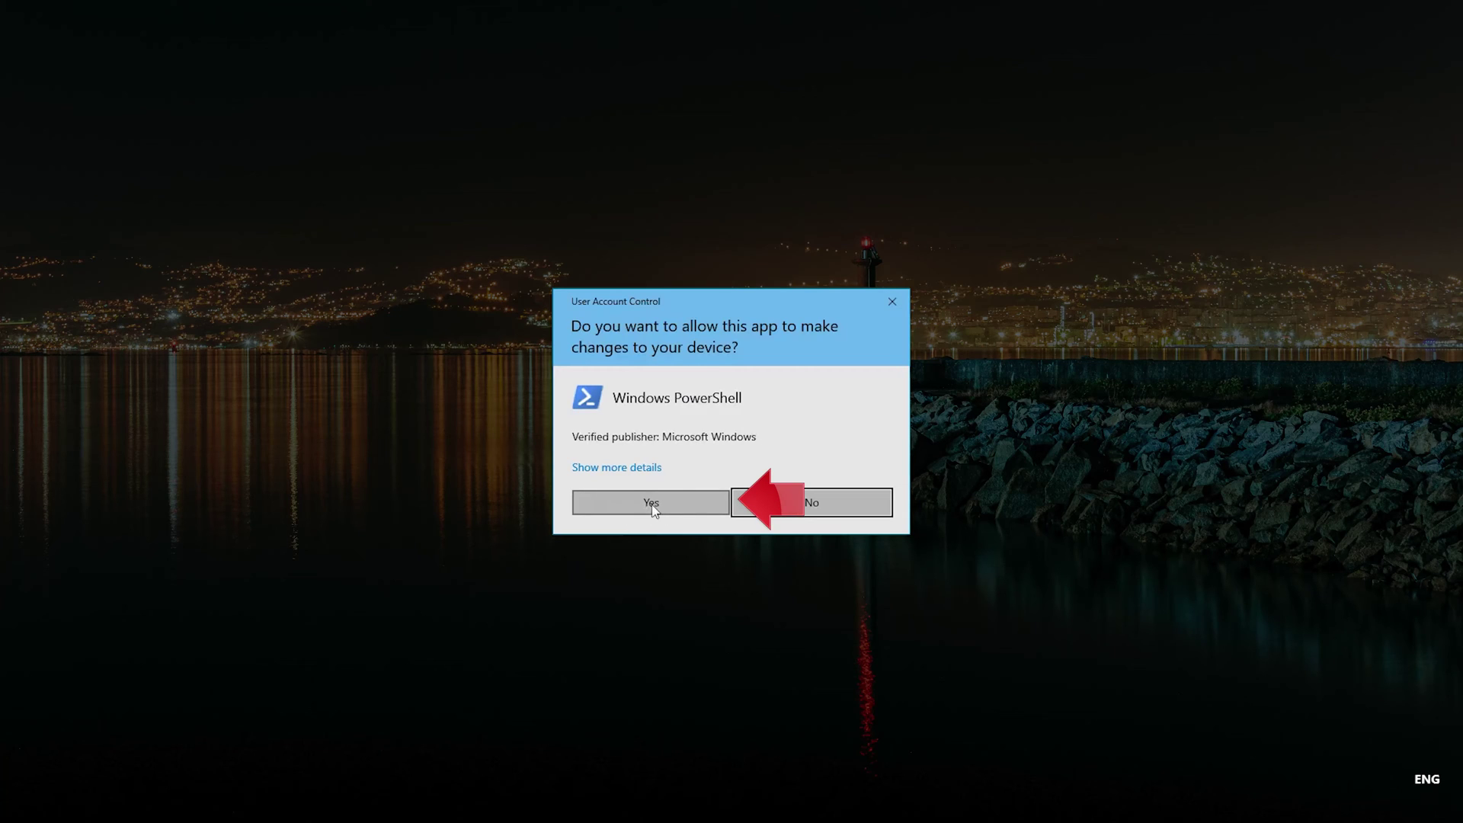
pyautogui.click(670, 508)
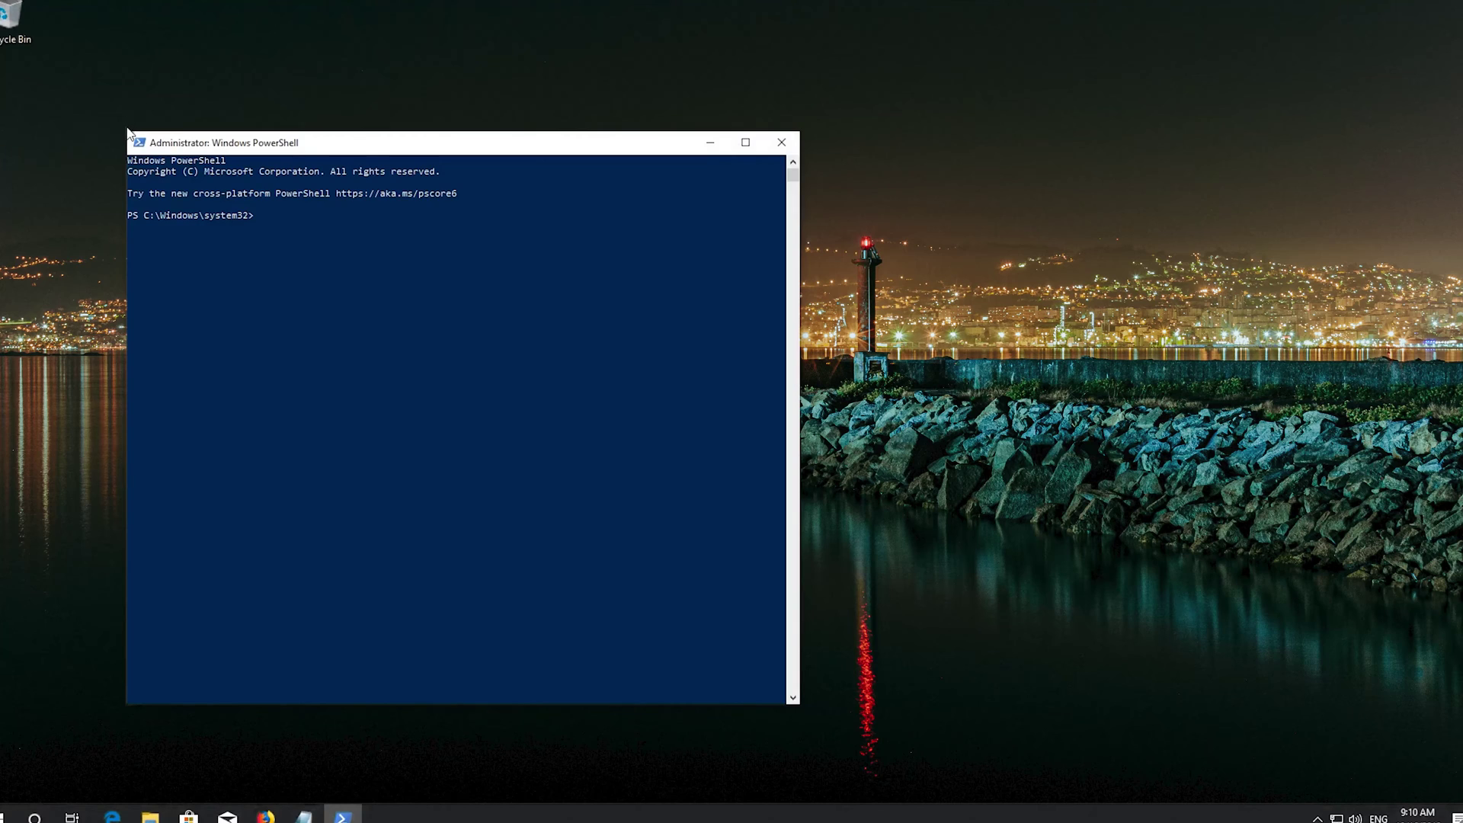
# Resize the admin PowerShell window, move it toward the centre, and bring the Notepad commands forward
pyautogui.moveTo(127, 132); pyautogui.dragTo(82, 333)
pyautogui.moveTo(176, 343); pyautogui.dragTo(498, 189)
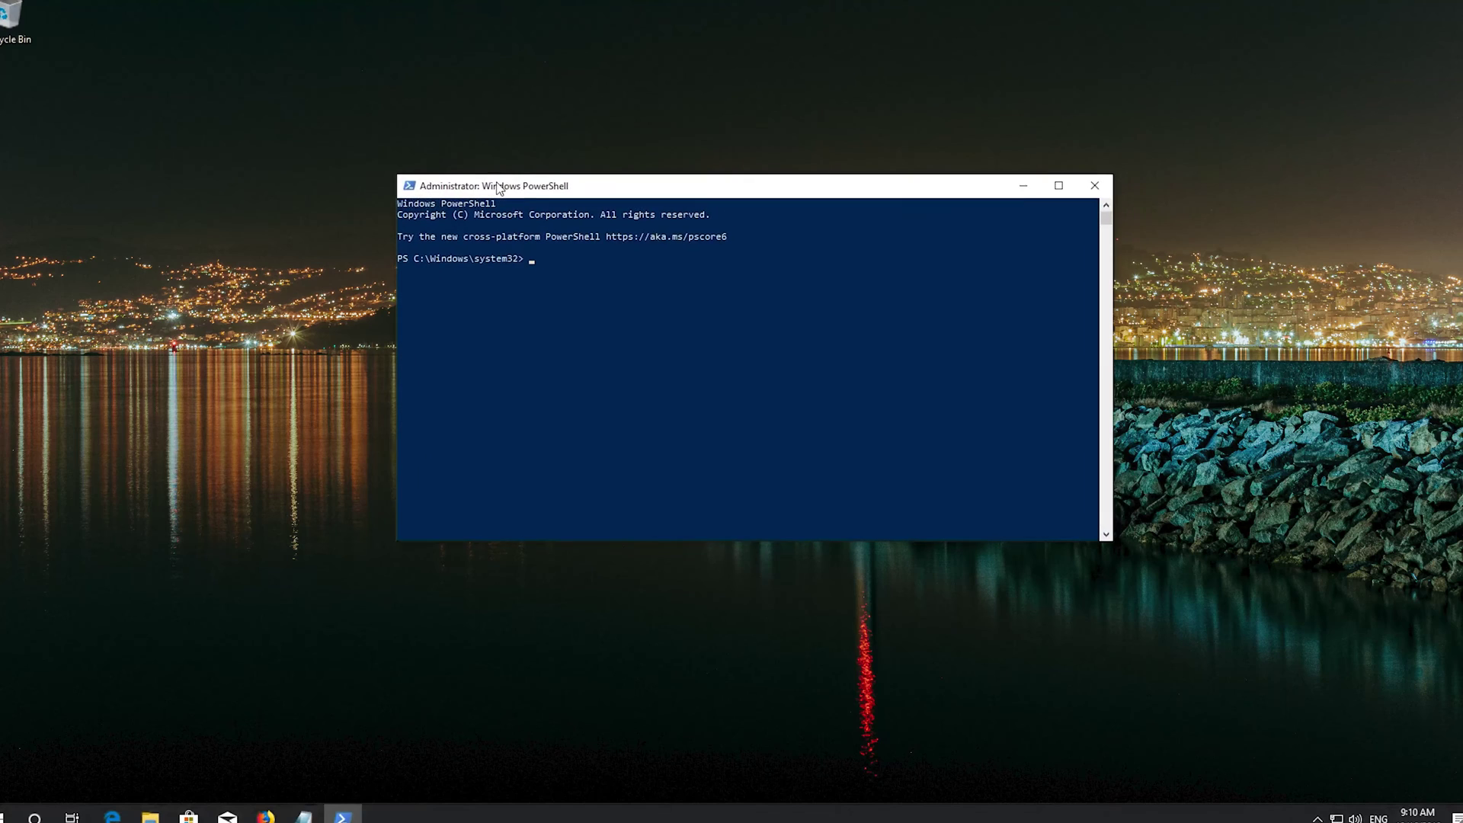
pyautogui.click(304, 816)
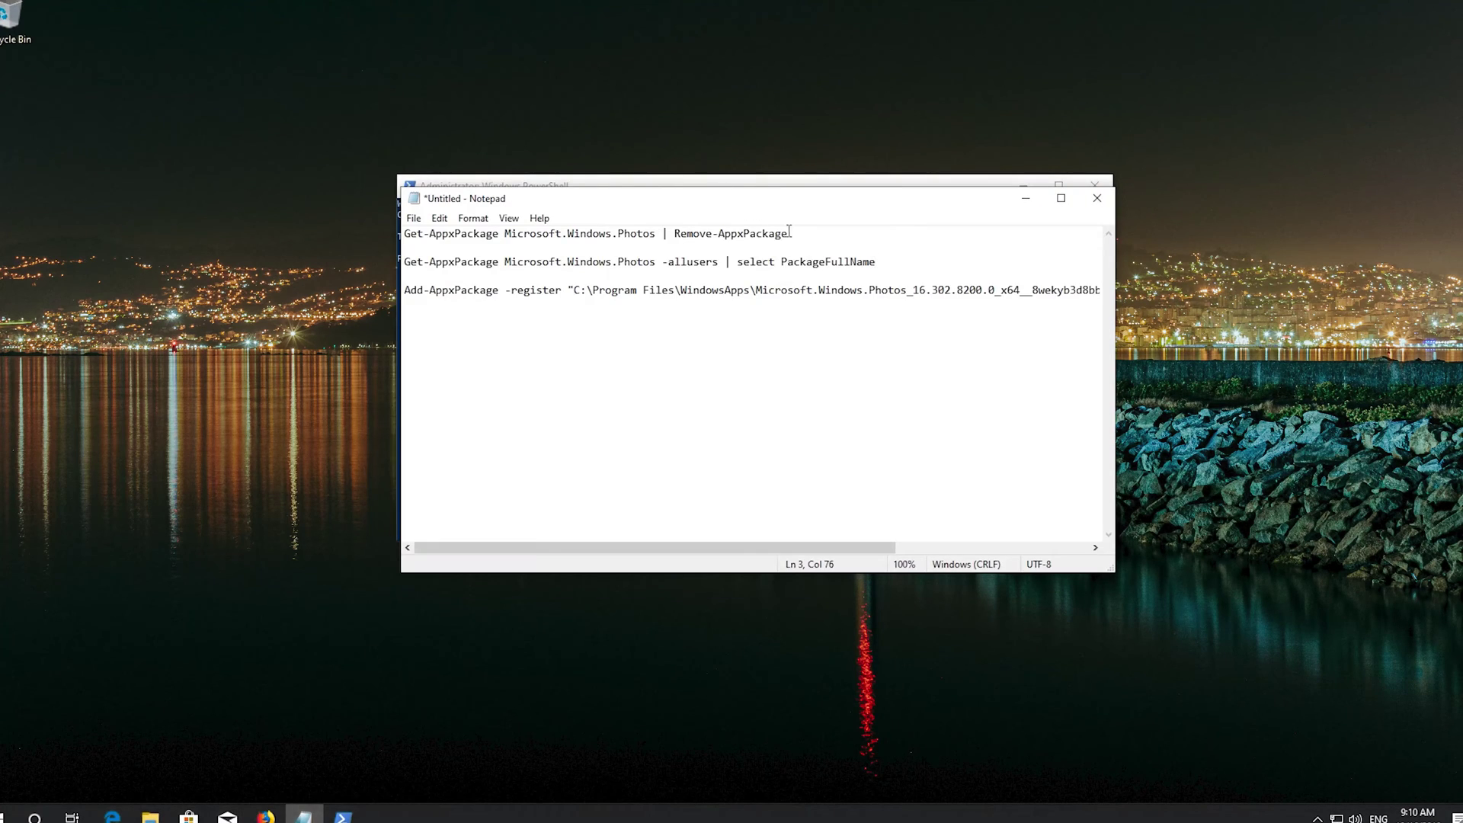
# Copy the line 'Get-AppxPackage Microsoft.Windows.Photos | Remove-AppxPackage' from Notepad, then minimize Notepad
pyautogui.moveTo(790, 233); pyautogui.dragTo(833, 234)
pyautogui.rightClick(790, 236)
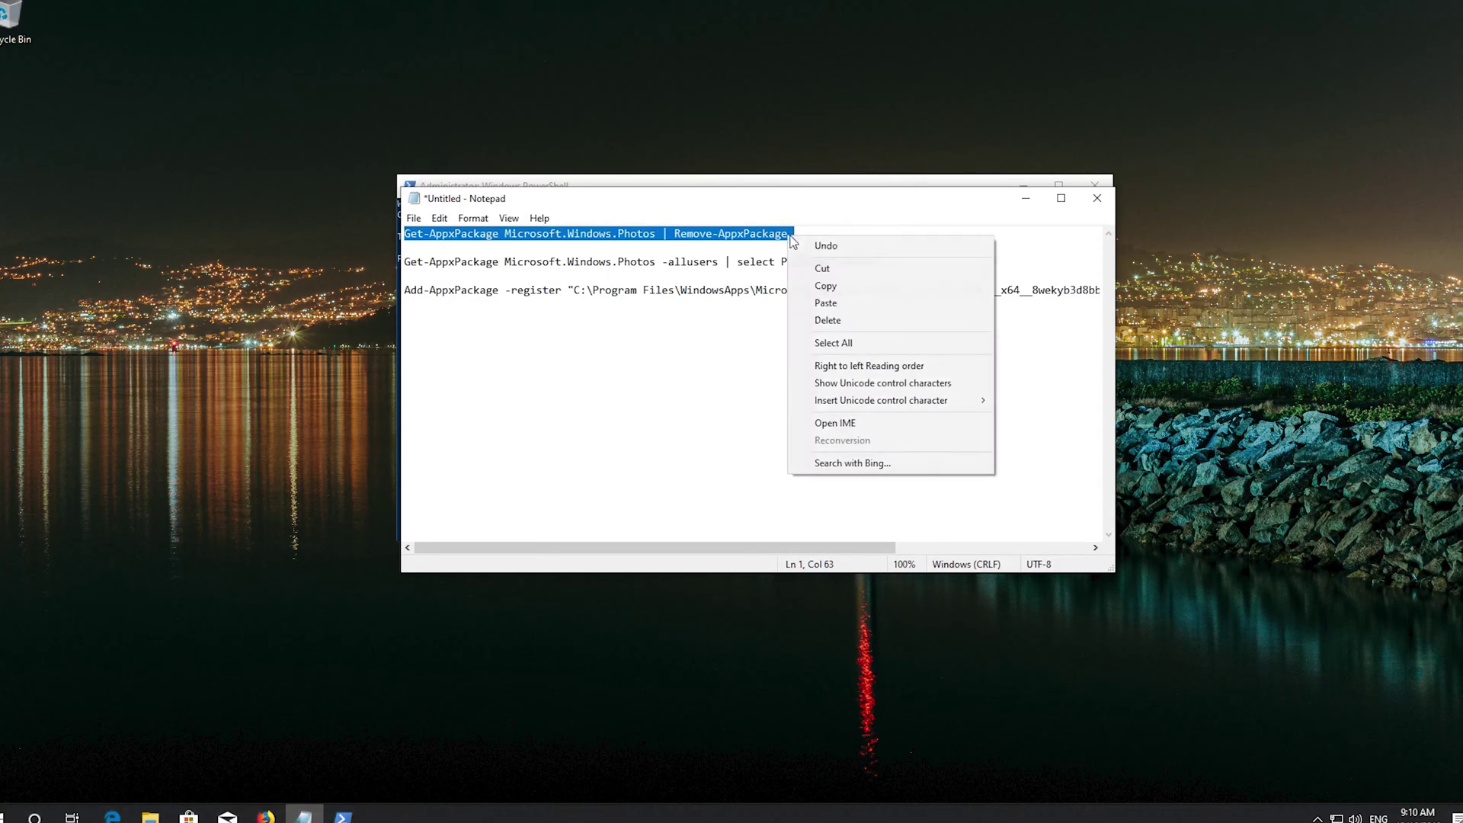
pyautogui.click(823, 288)
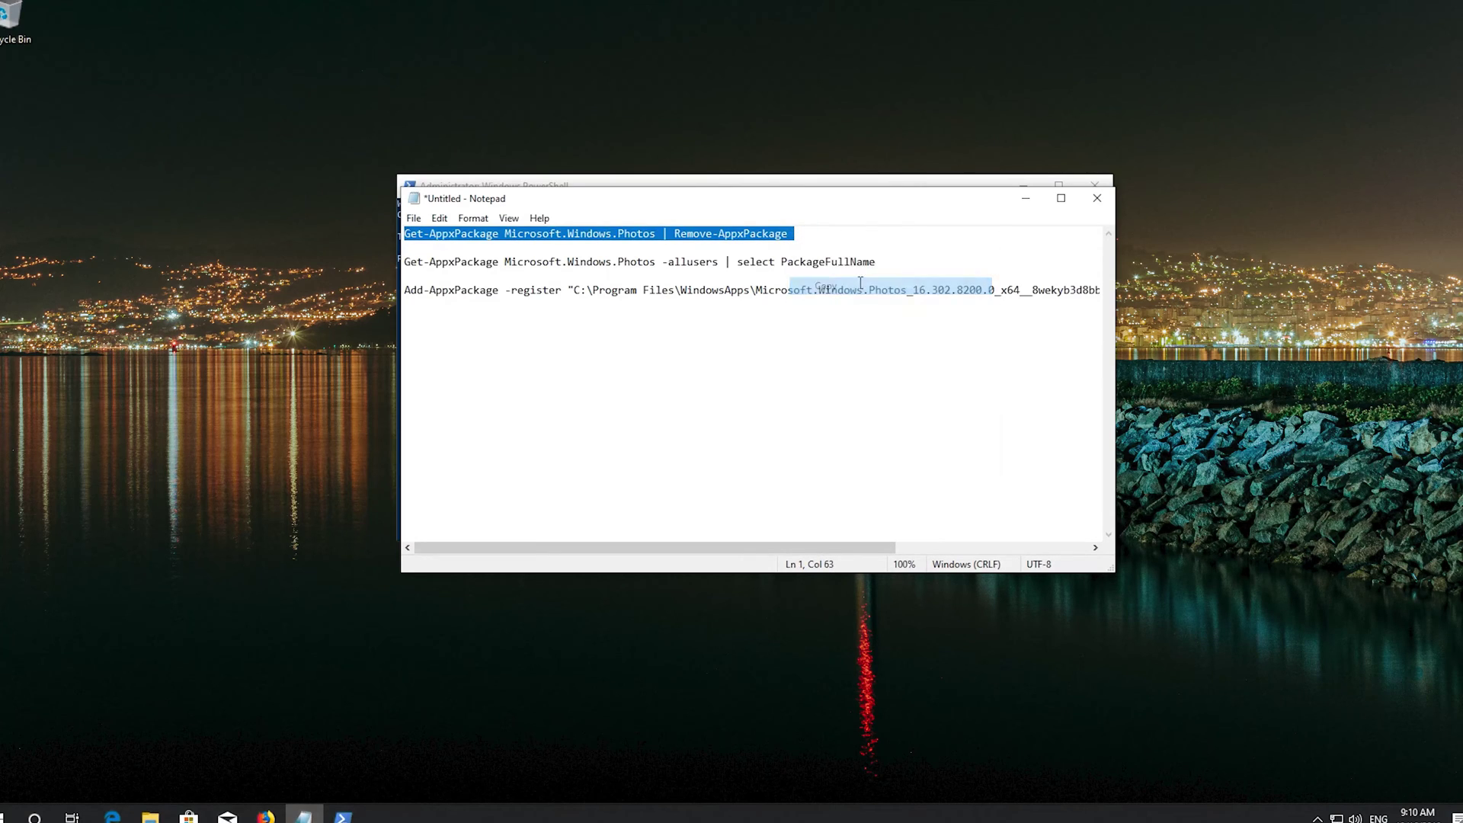
pyautogui.click(1026, 198)
# Paste and run 'Get-AppxPackage Microsoft.Windows.Photos | Remove-AppxPackage' to remove the Photos app
pyautogui.rightClick(776, 189)
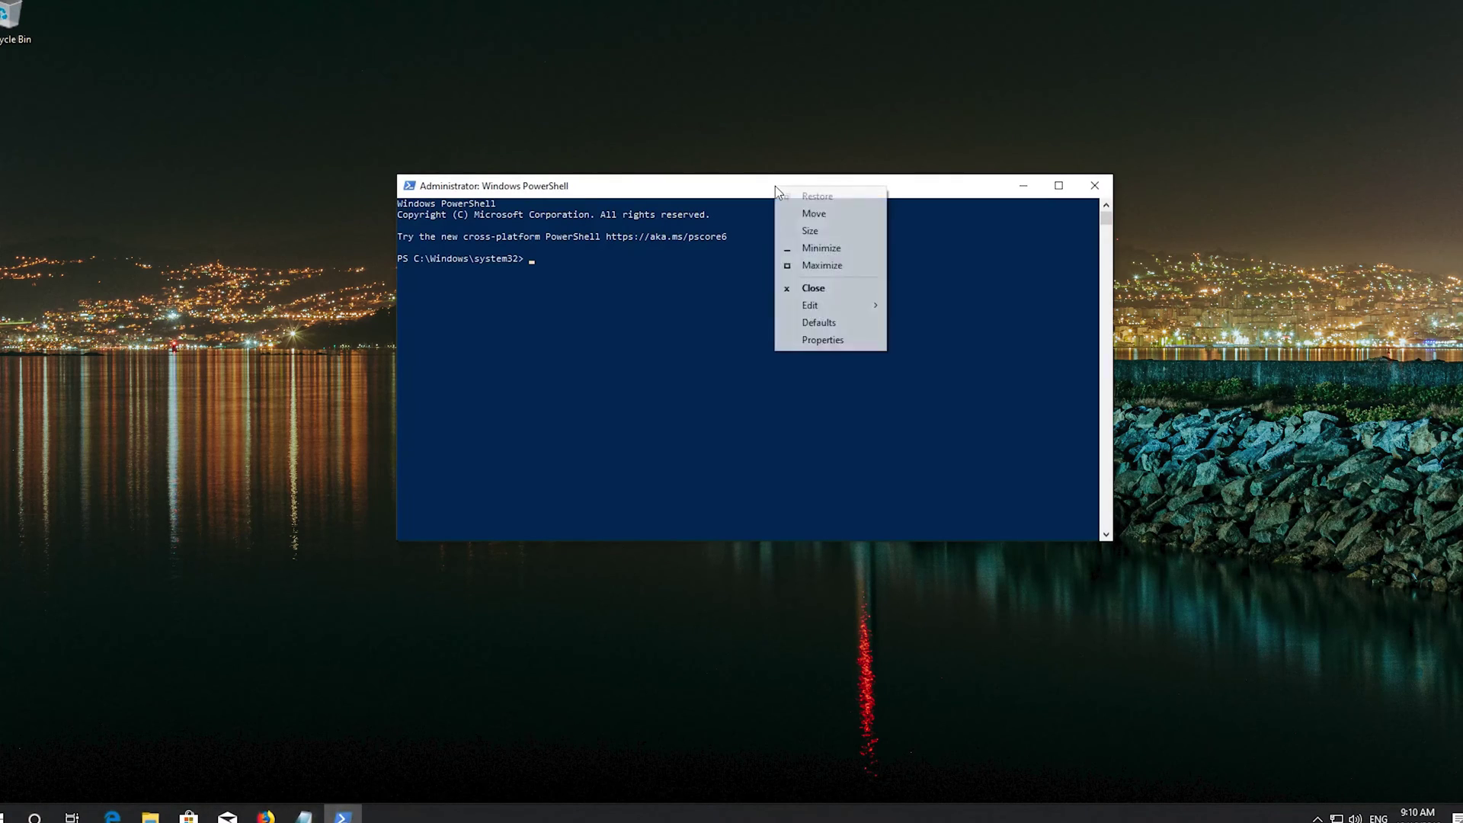
pyautogui.moveTo(809, 305)
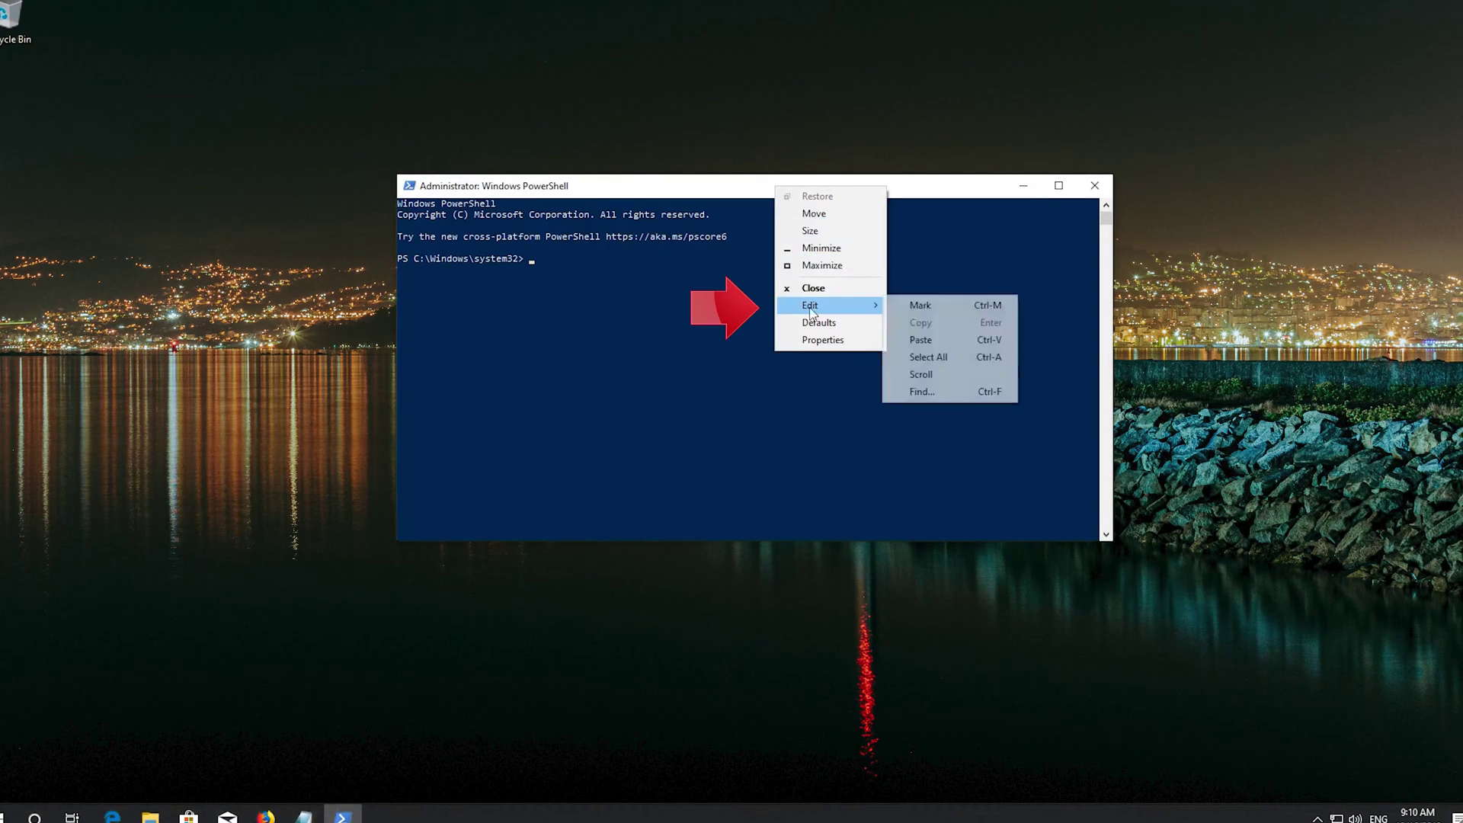
pyautogui.click(949, 340)
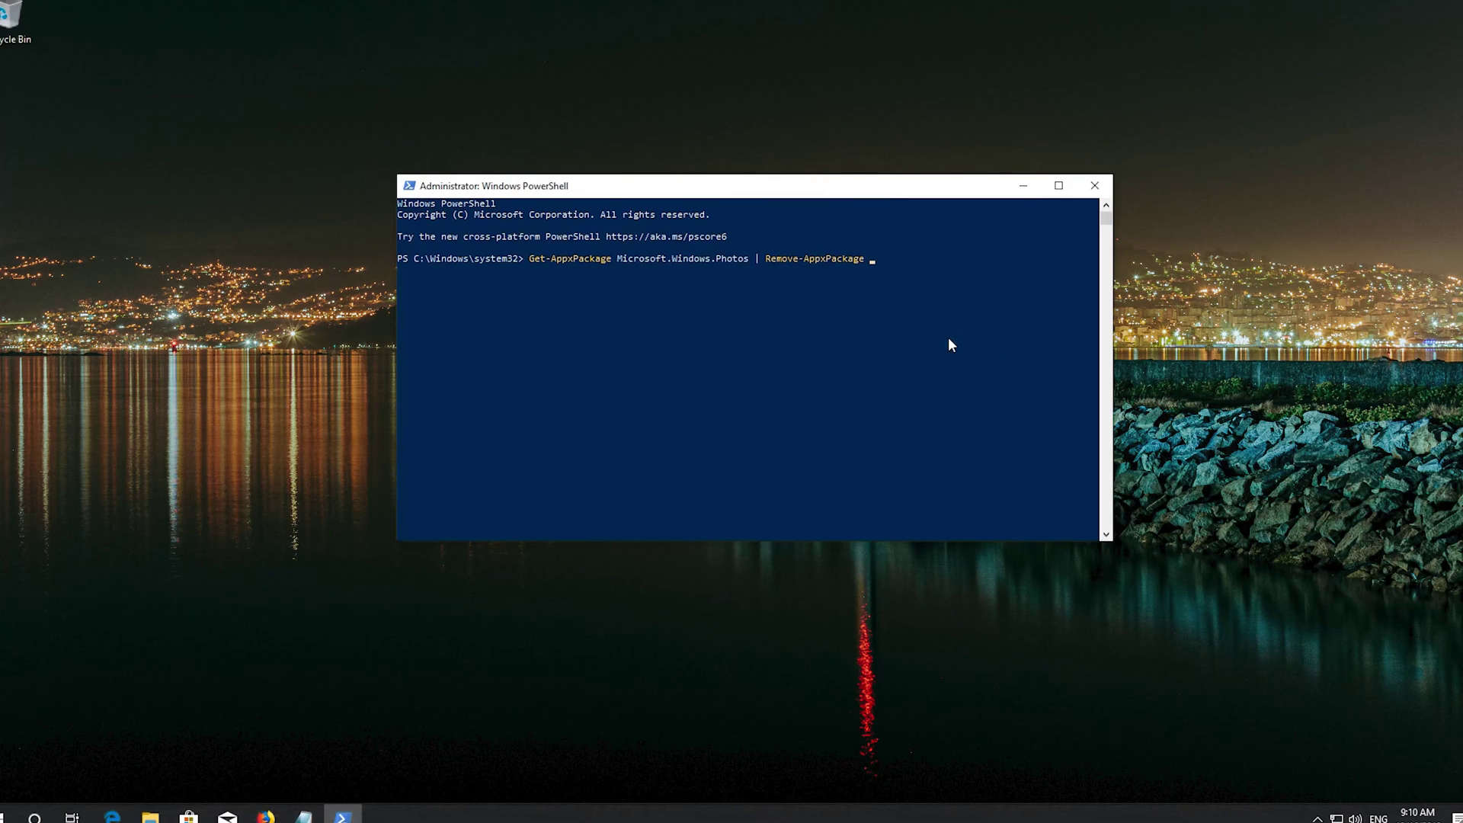
pyautogui.press('Return')
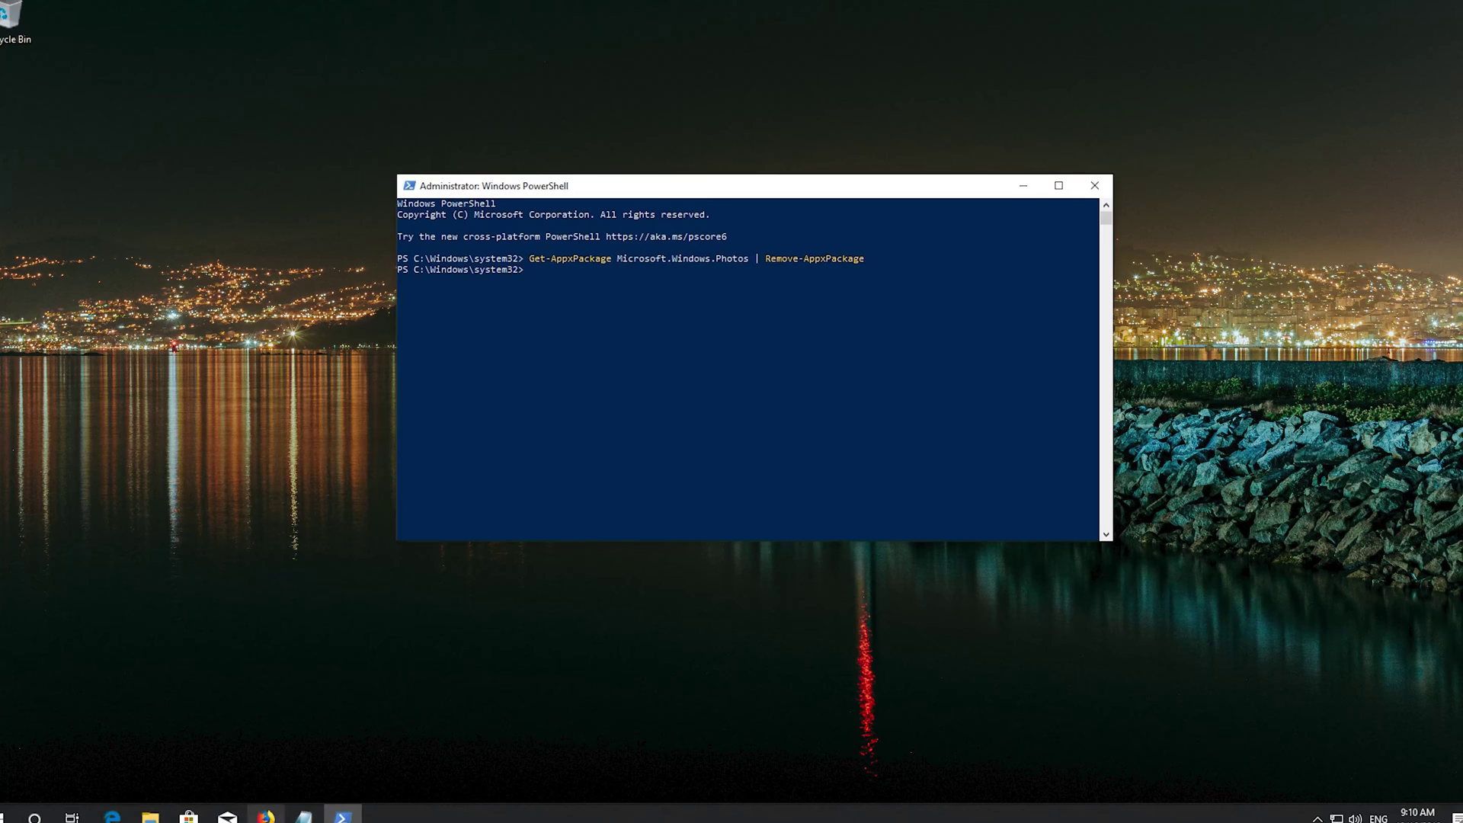
pyautogui.click(304, 816)
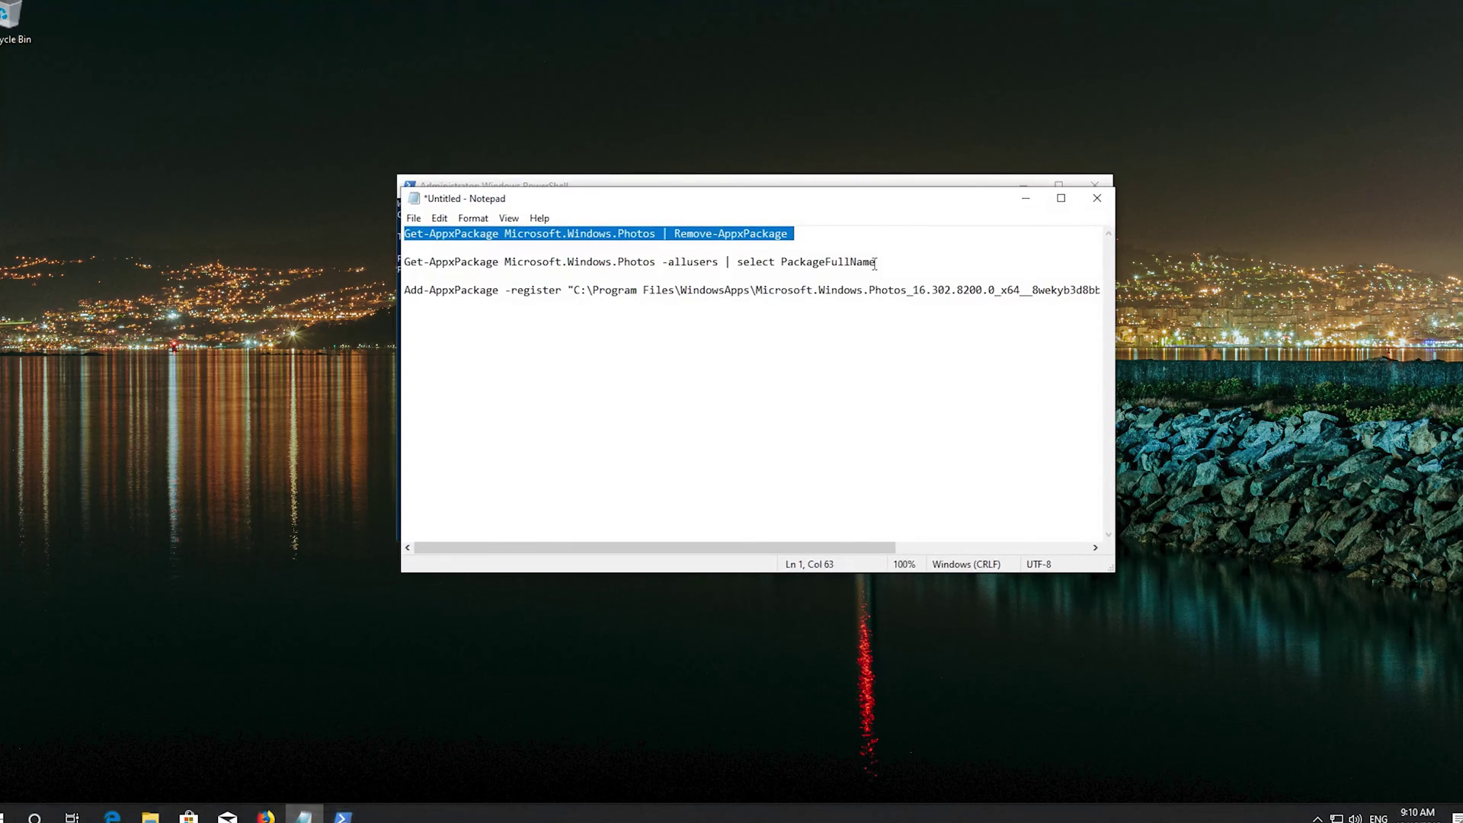
# Copy the second Notepad line, the PackageFullName lookup command, then minimize Notepad
pyautogui.moveTo(875, 262); pyautogui.dragTo(405, 262)
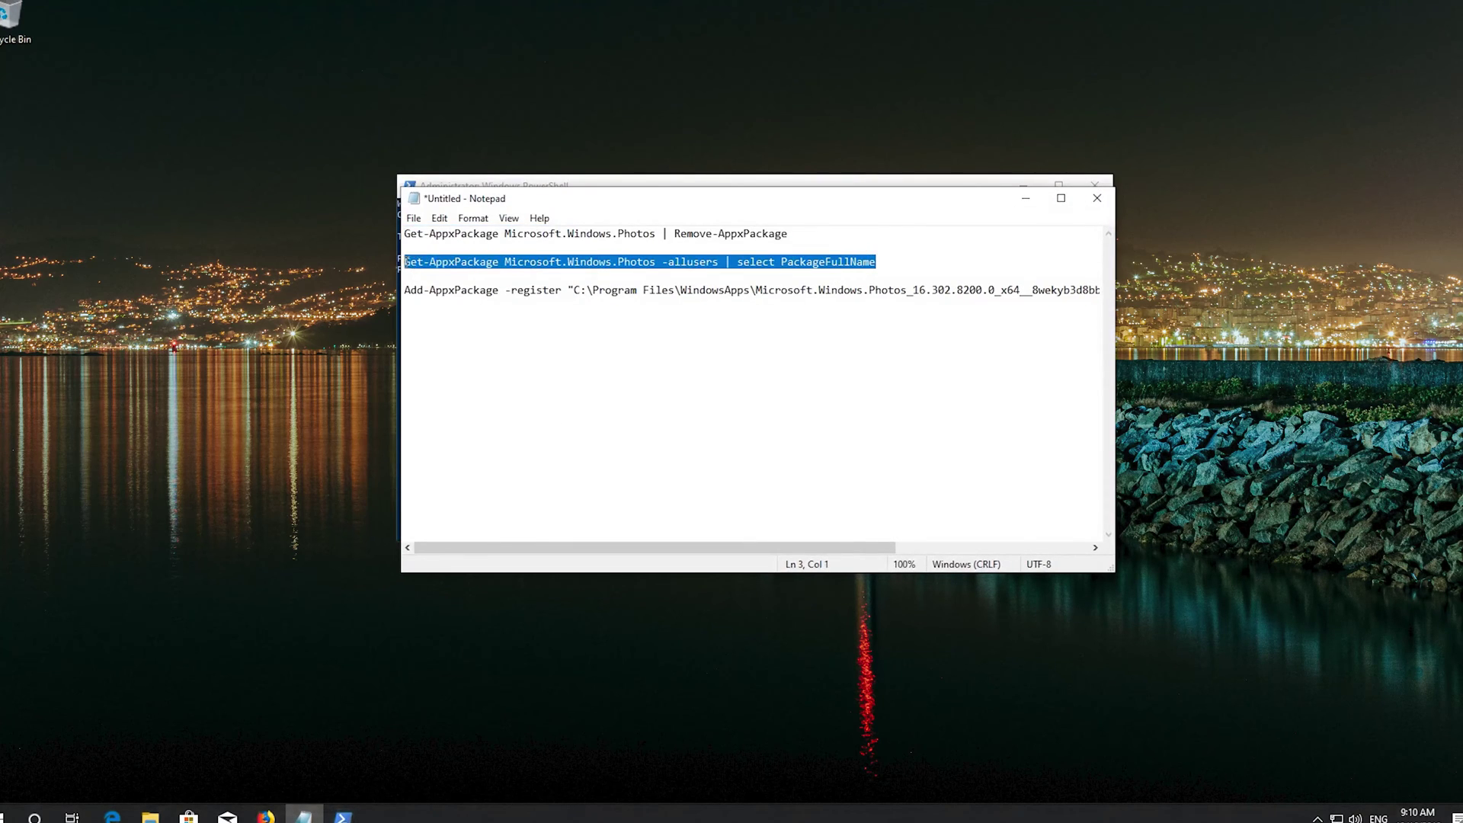
pyautogui.rightClick(405, 262)
pyautogui.click(441, 313)
pyautogui.click(1028, 201)
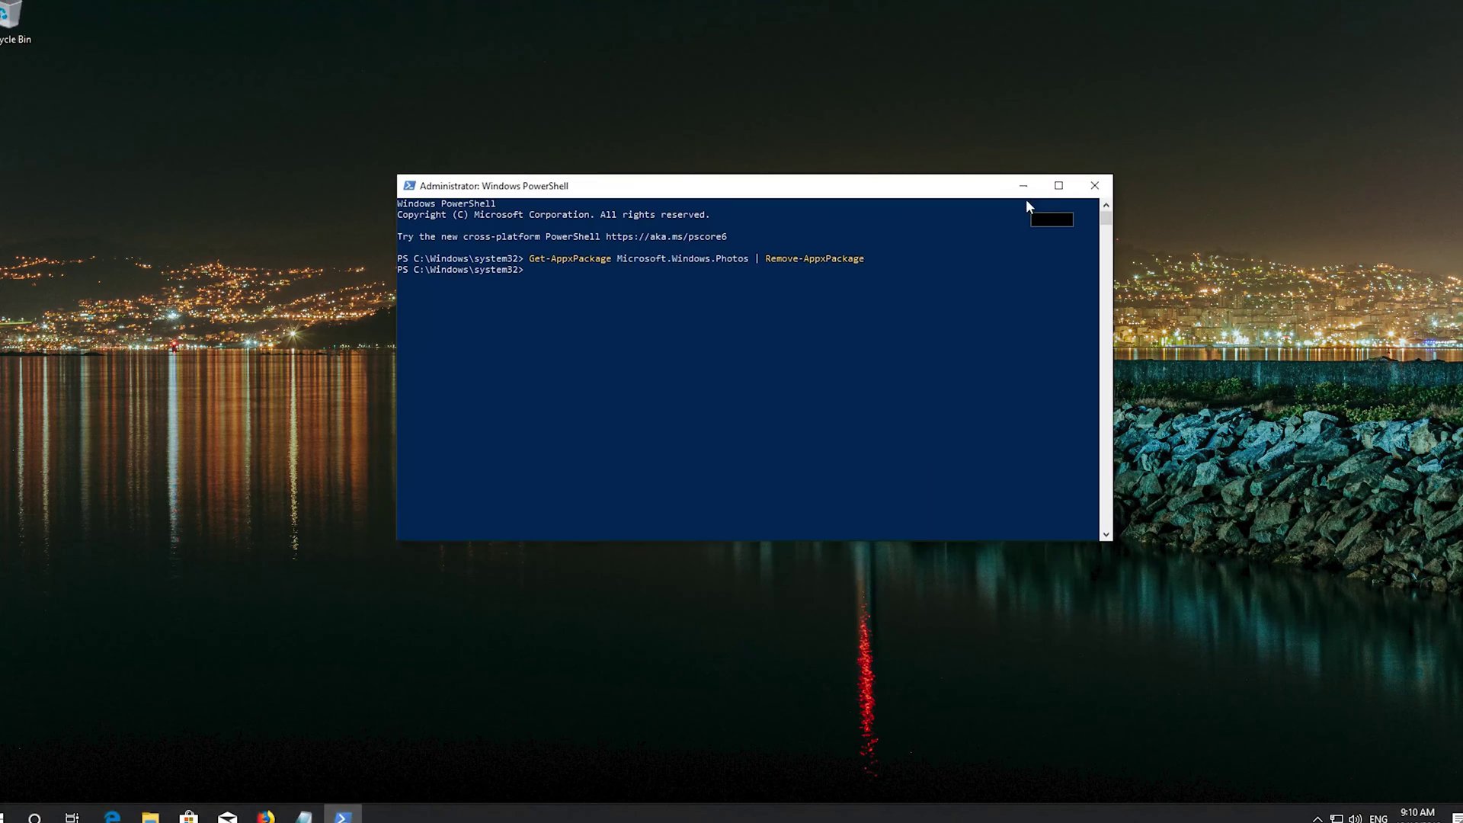
# Paste and run the PackageFullName lookup command for the Photos package in PowerShell
pyautogui.rightClick(810, 192)
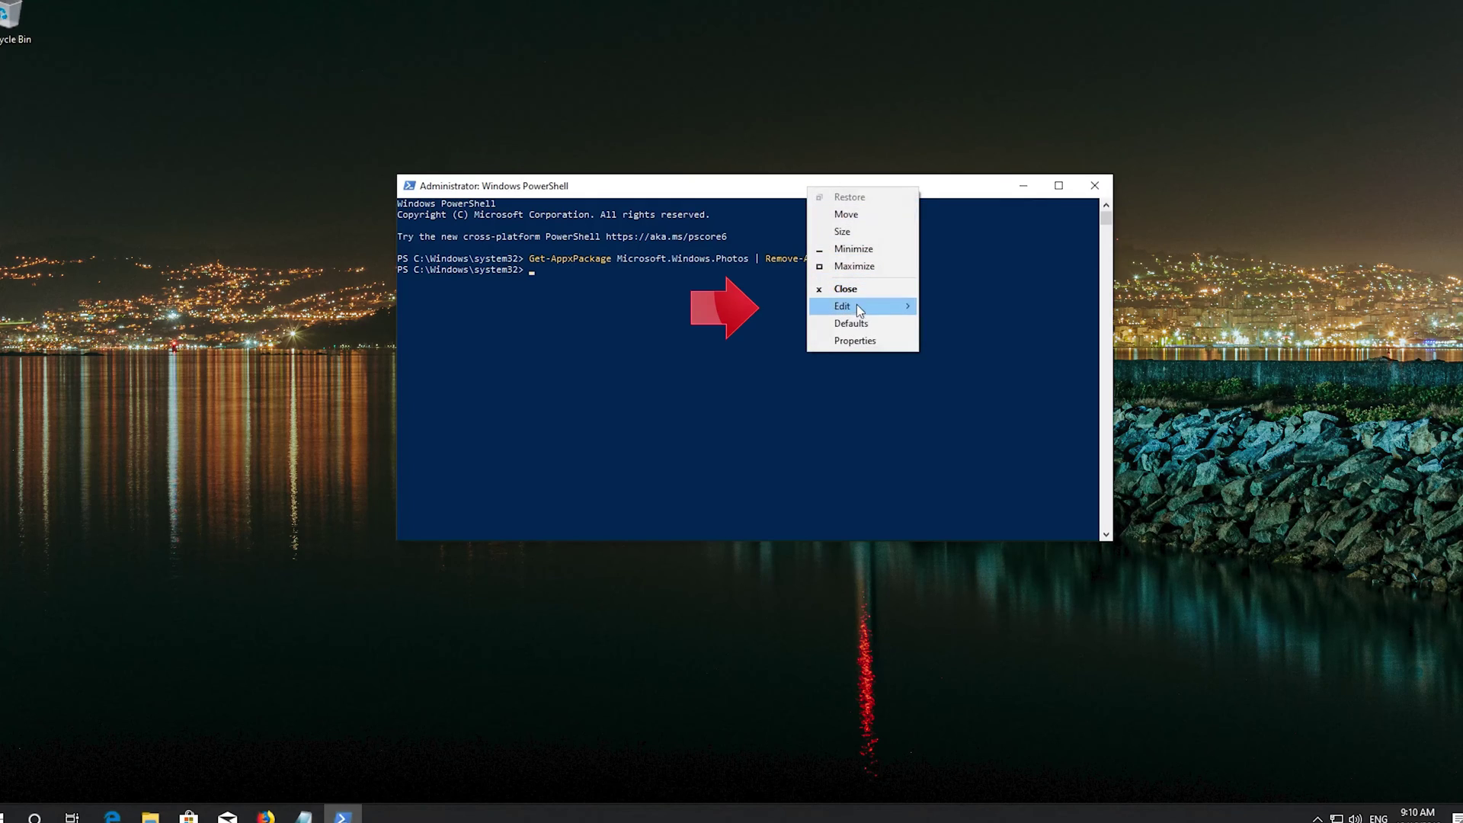
pyautogui.moveTo(857, 304)
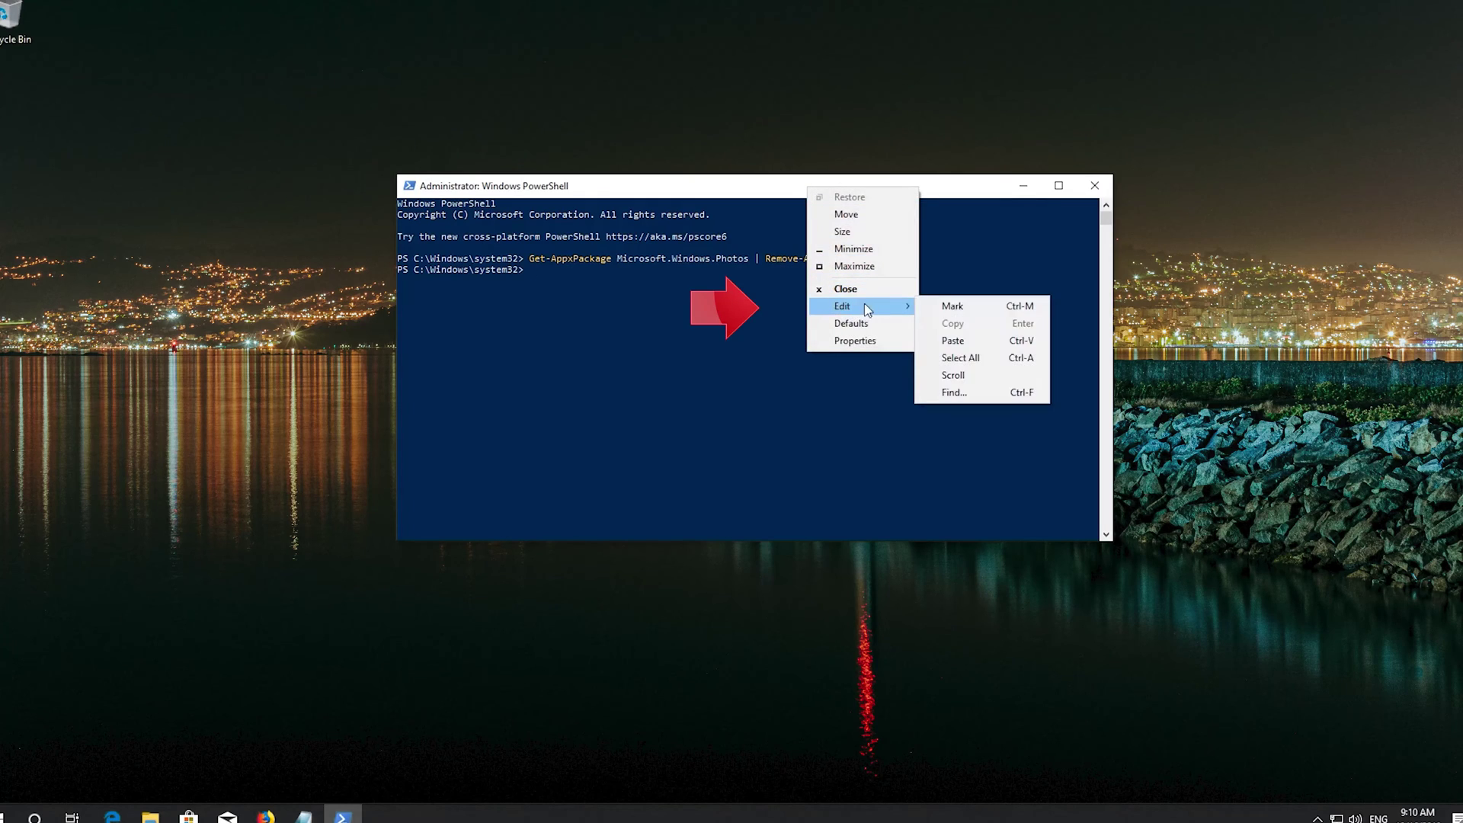
pyautogui.click(987, 345)
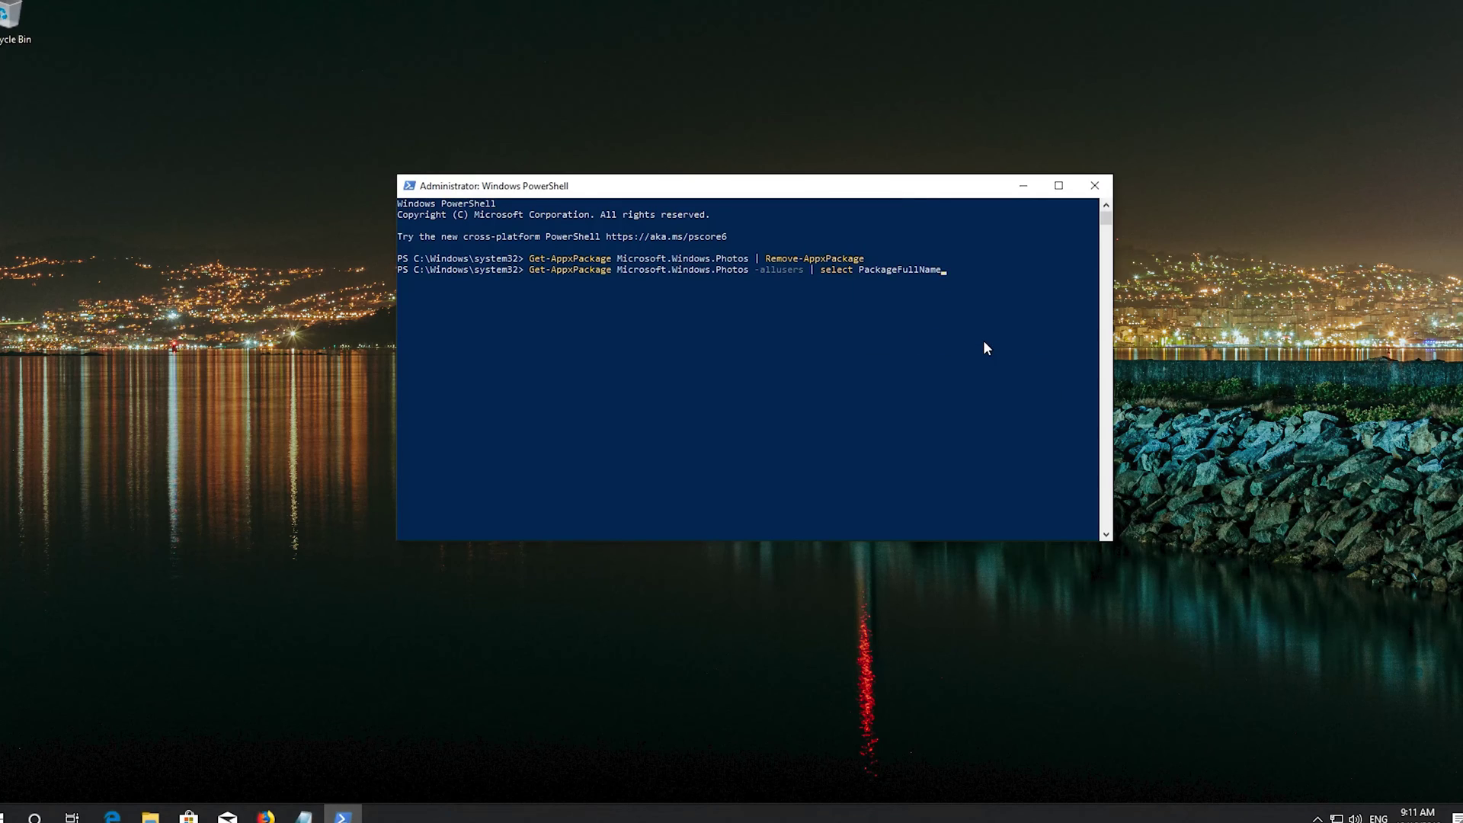
pyautogui.press('Return')
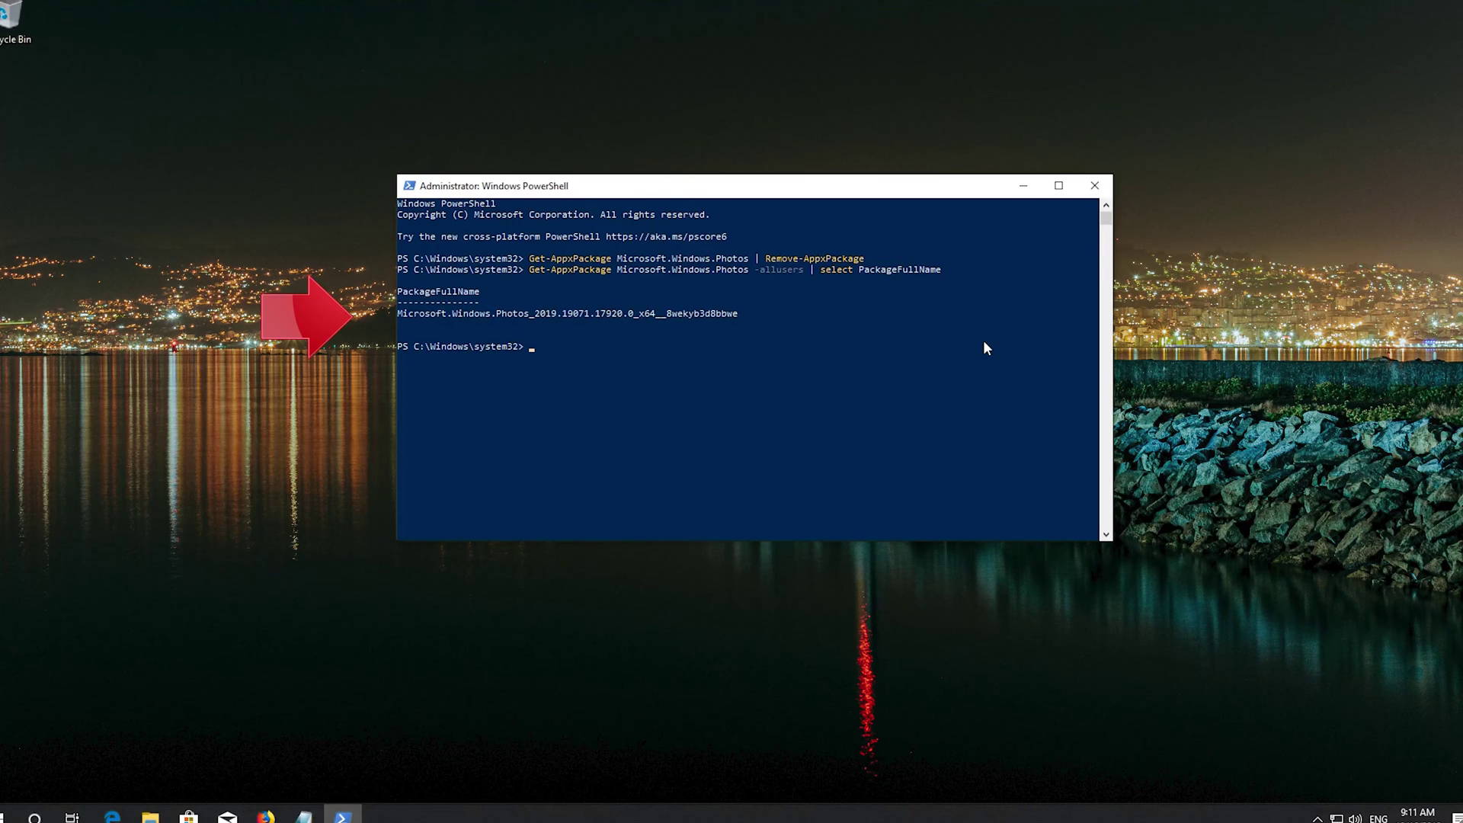
# Select and copy the output Microsoft.Windows.Photos_2019.19071.17920.0_x64__8wekyb3d8bbwe
pyautogui.click(739, 313)
pyautogui.moveTo(736, 314); pyautogui.dragTo(438, 316)
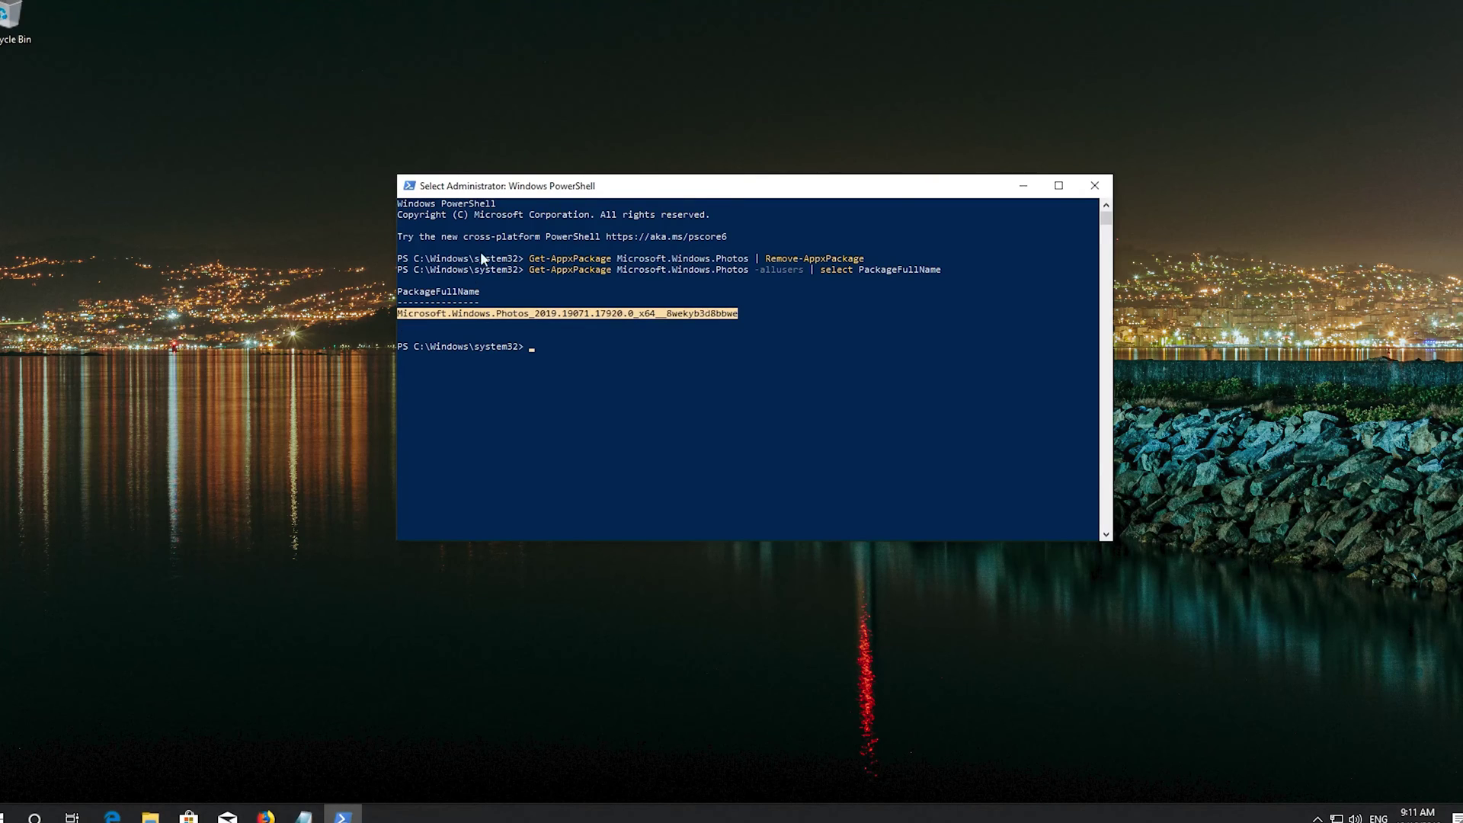
pyautogui.rightClick(624, 190)
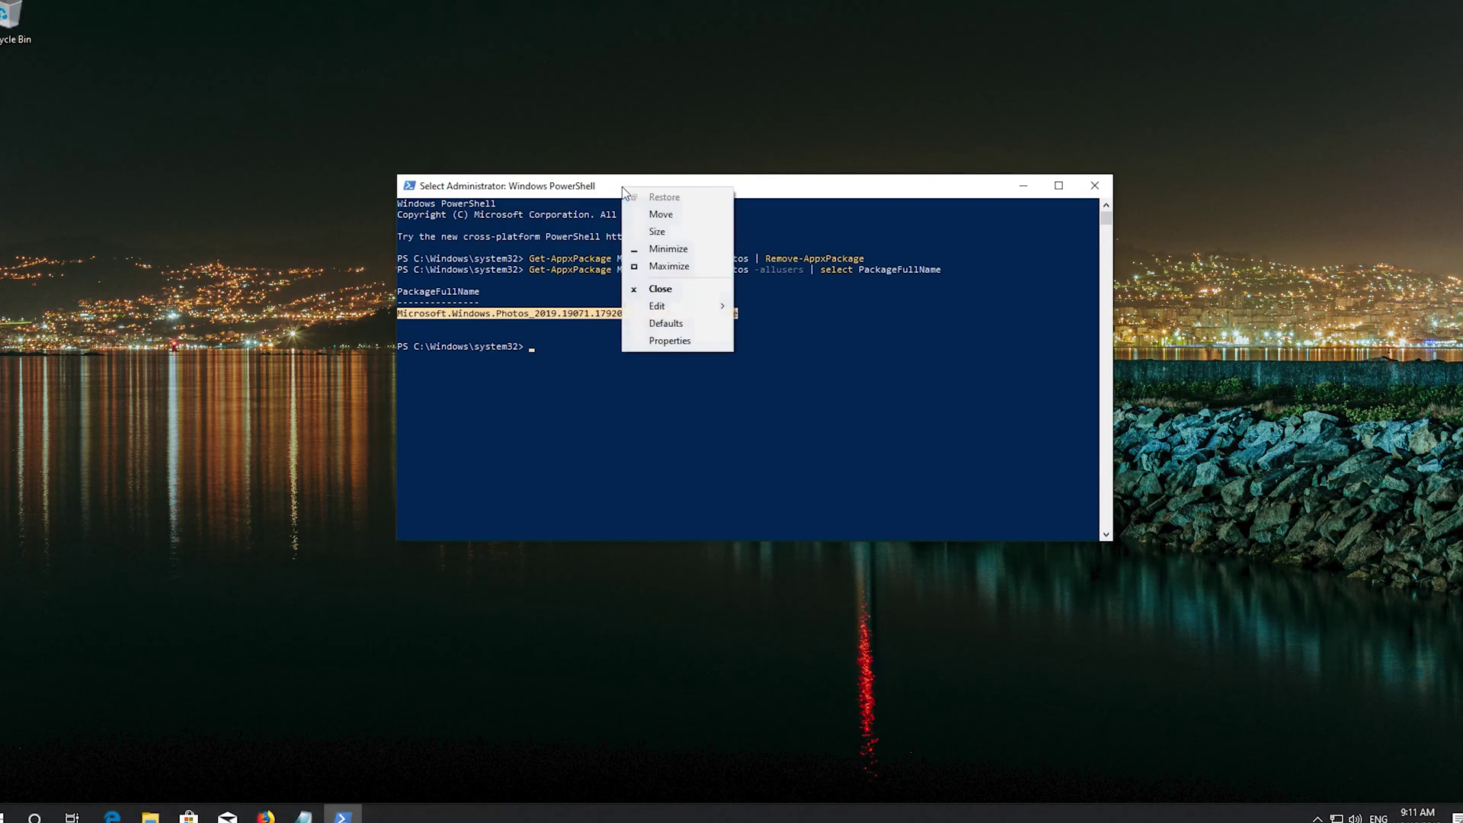
pyautogui.moveTo(673, 309)
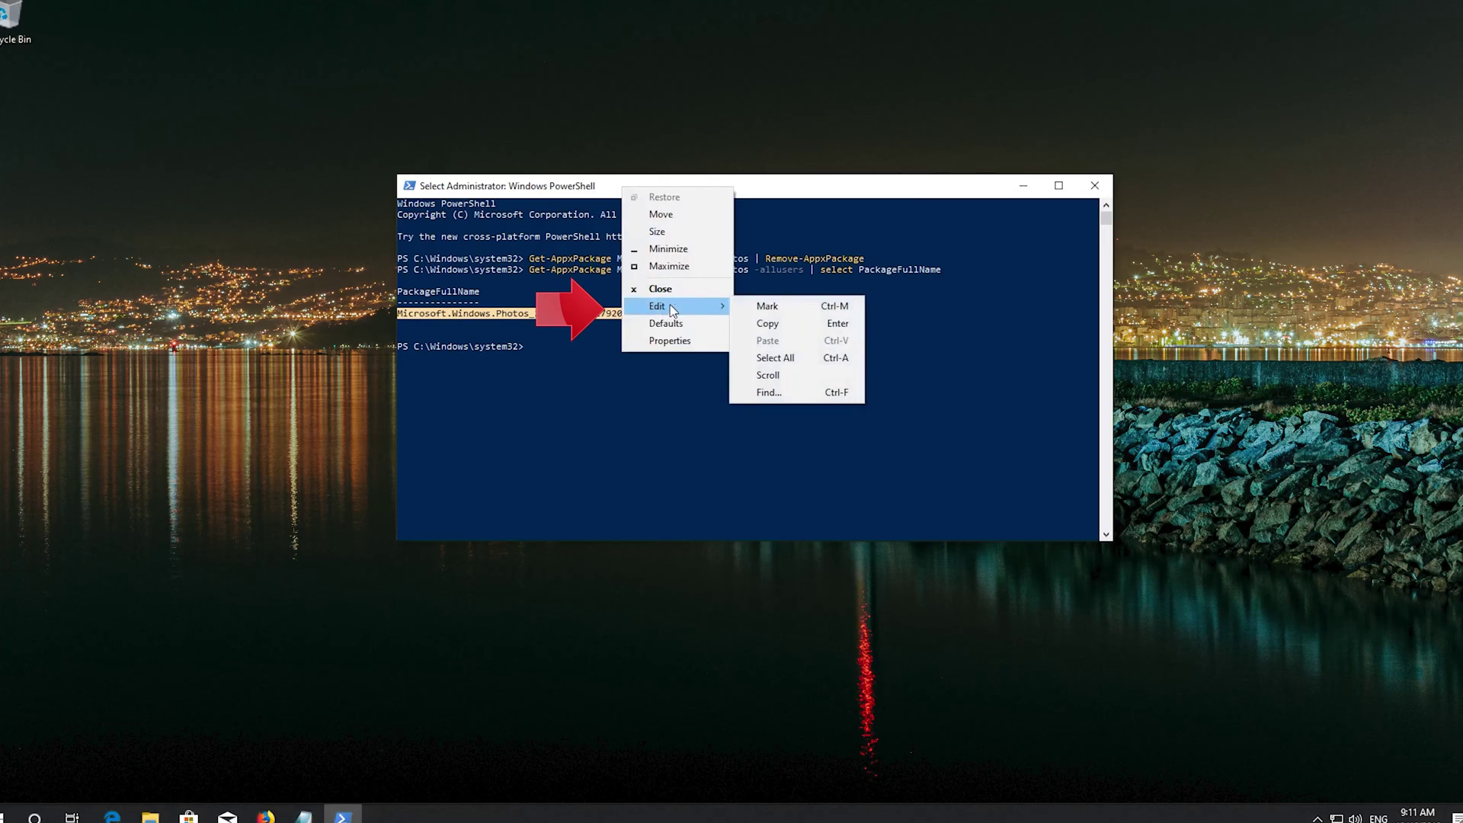
pyautogui.click(823, 327)
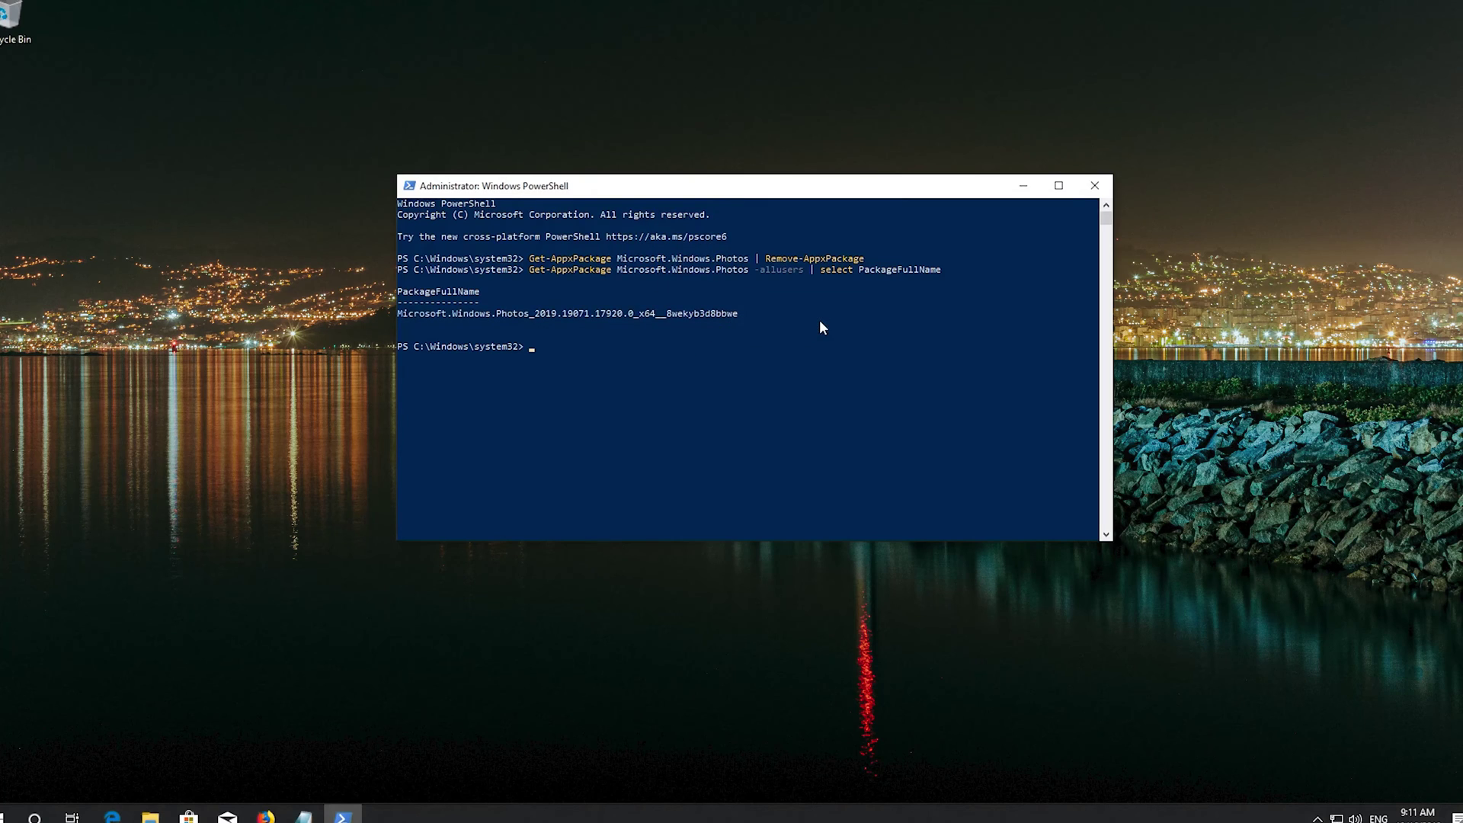
# In Notepad, replace the old package name with Microsoft.Windows.Photos_2019.19071.17920.0_x64__8wekyb3d8bbwe
pyautogui.click(304, 817)
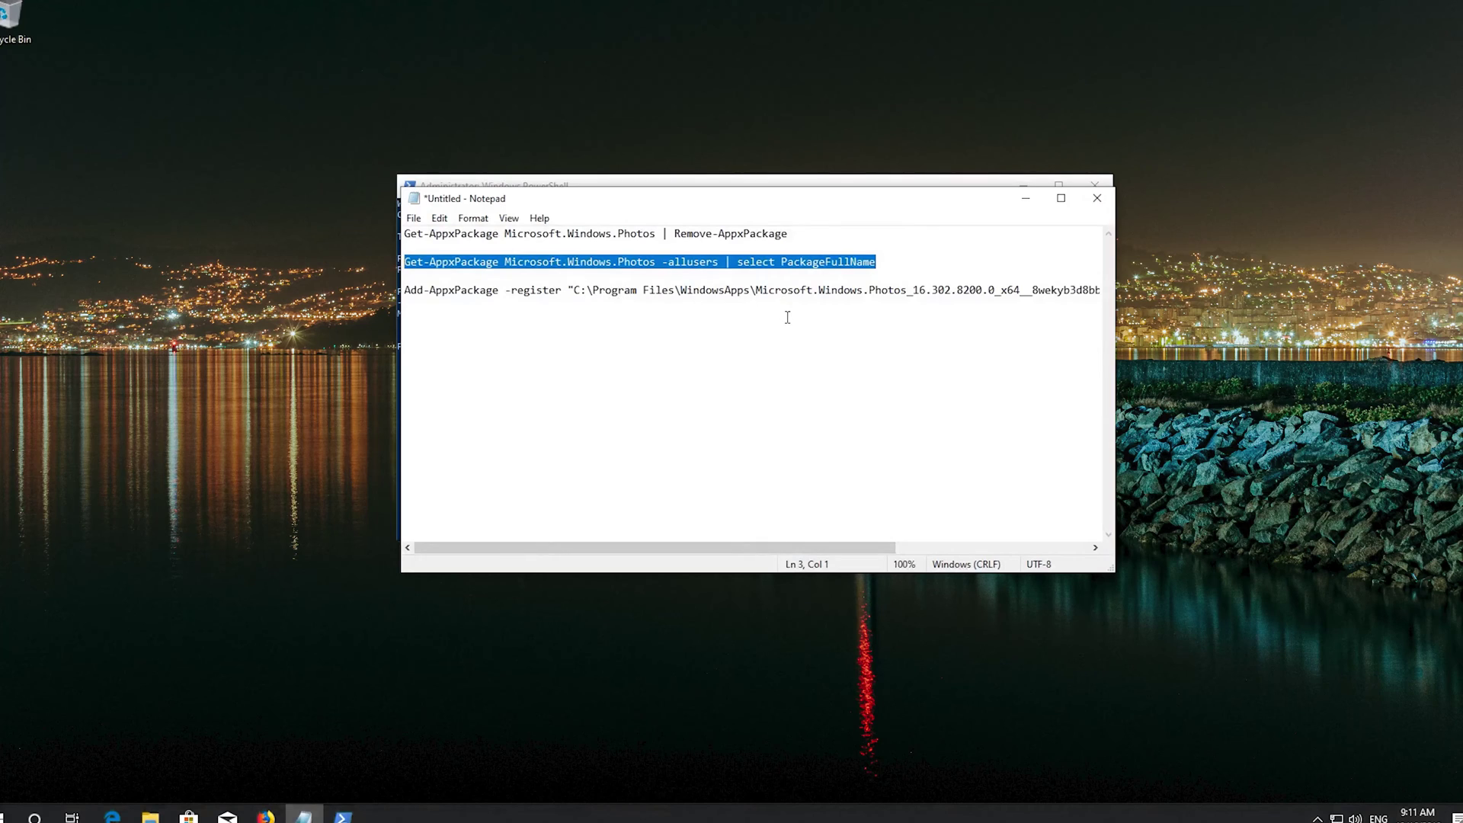
pyautogui.moveTo(698, 548); pyautogui.dragTo(791, 555)
pyautogui.moveTo(616, 291); pyautogui.dragTo(973, 300)
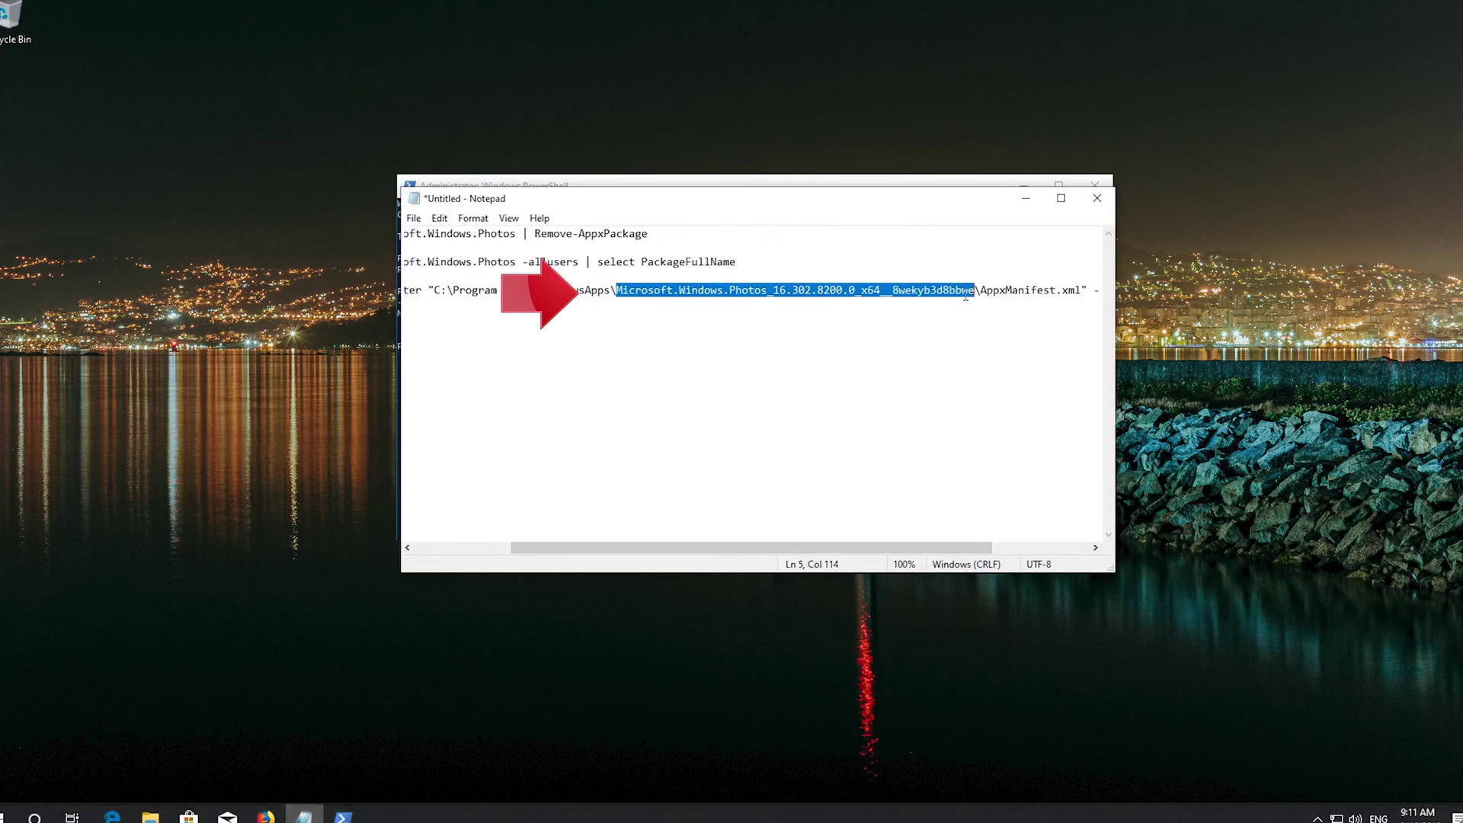
pyautogui.rightClick(966, 296)
pyautogui.click(990, 361)
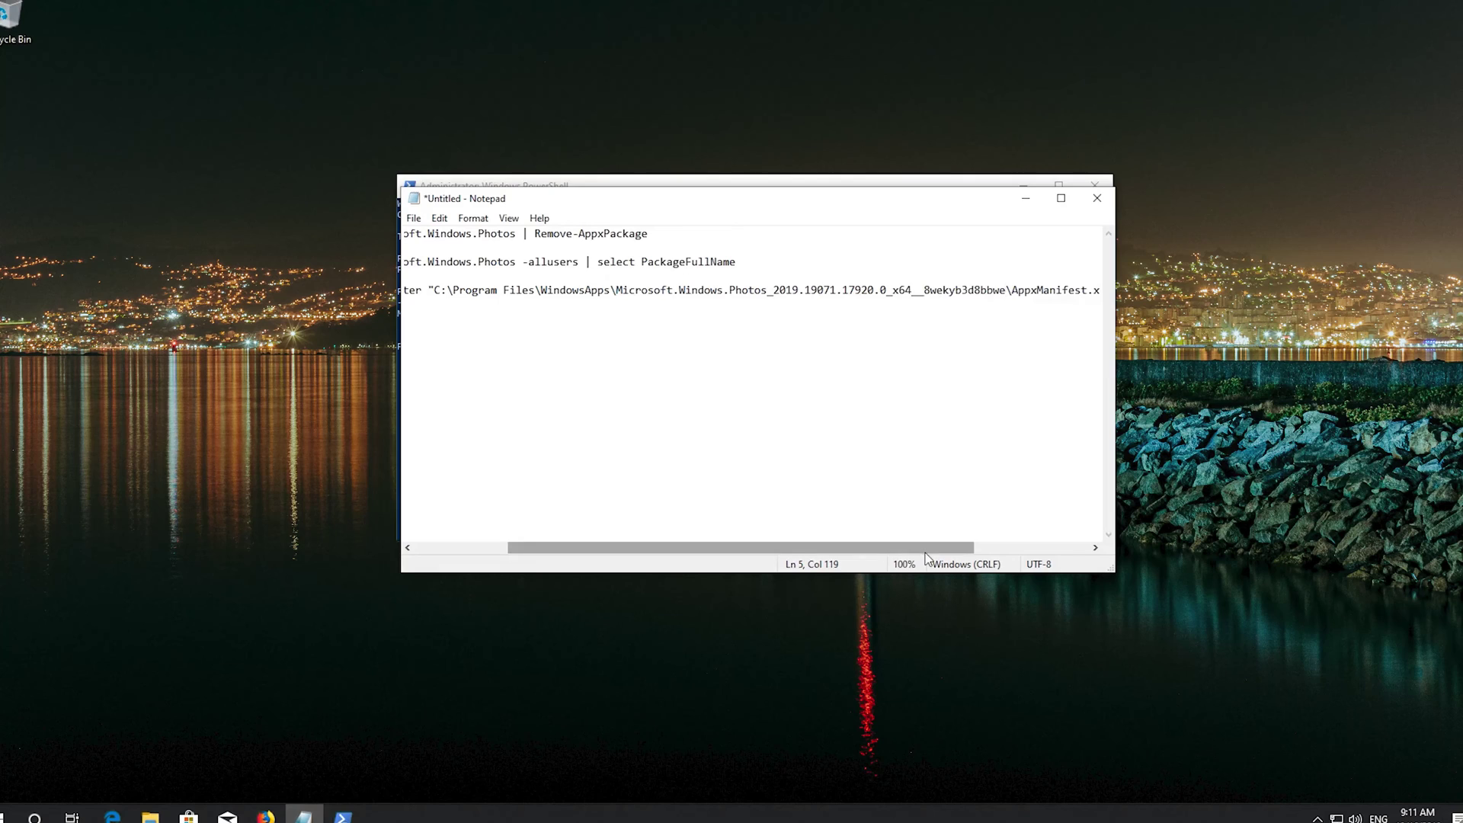
# Copy the updated Add-AppxPackage register line and minimize Notepad
pyautogui.moveTo(928, 549); pyautogui.dragTo(1043, 564)
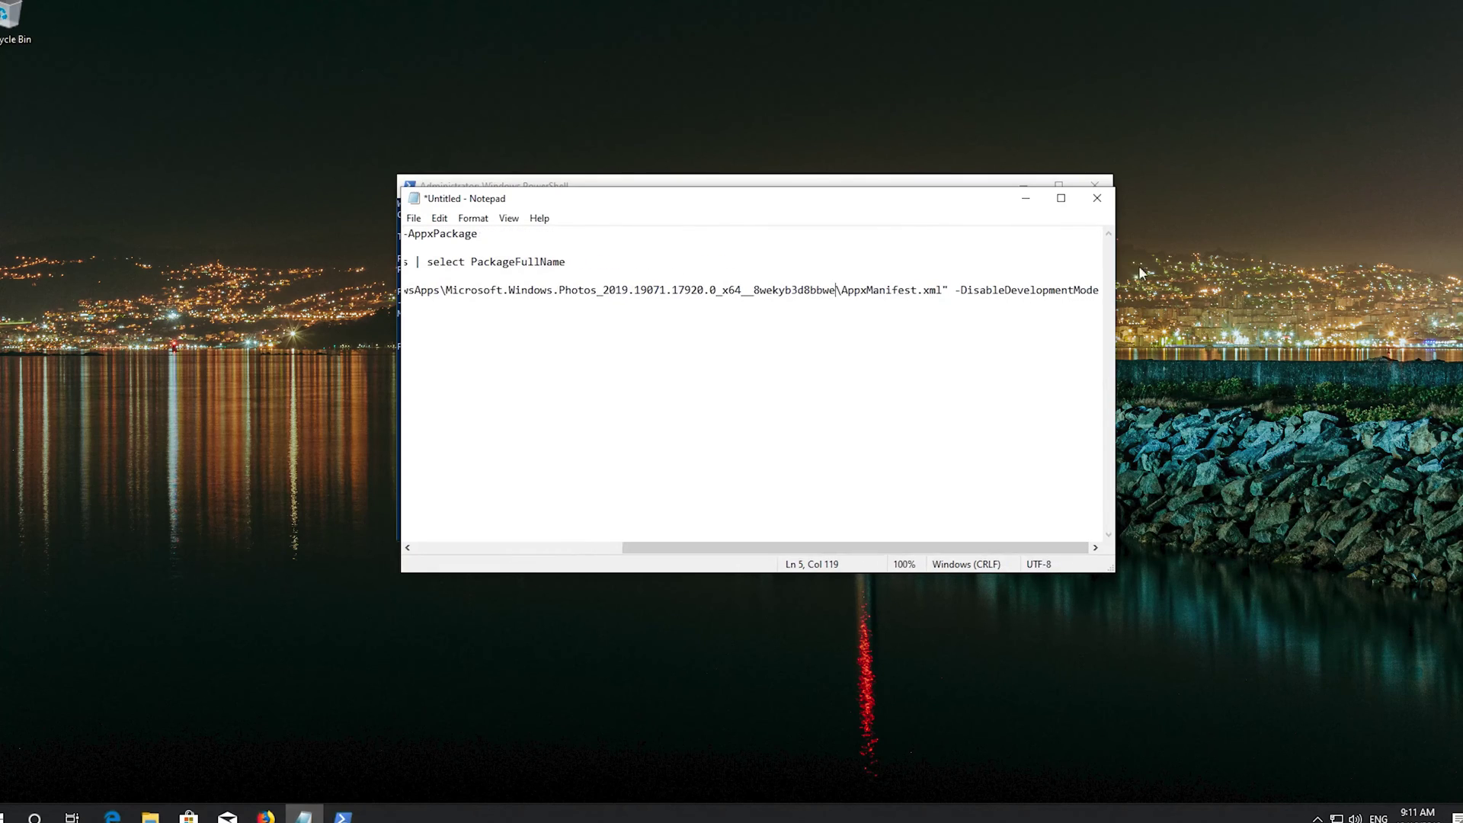
pyautogui.moveTo(1102, 292); pyautogui.dragTo(385, 314)
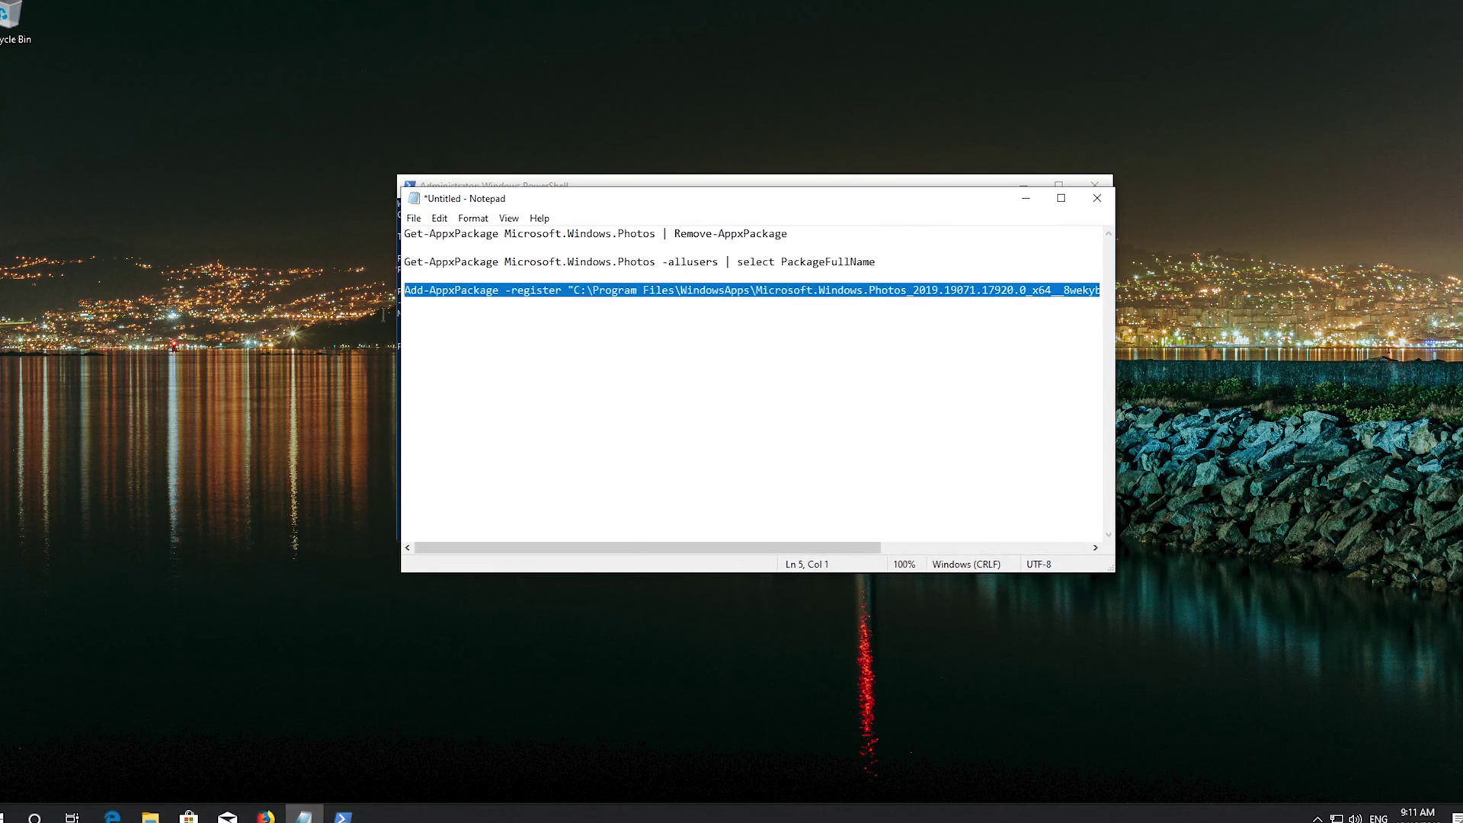
pyautogui.rightClick(437, 294)
pyautogui.click(488, 343)
pyautogui.click(1029, 195)
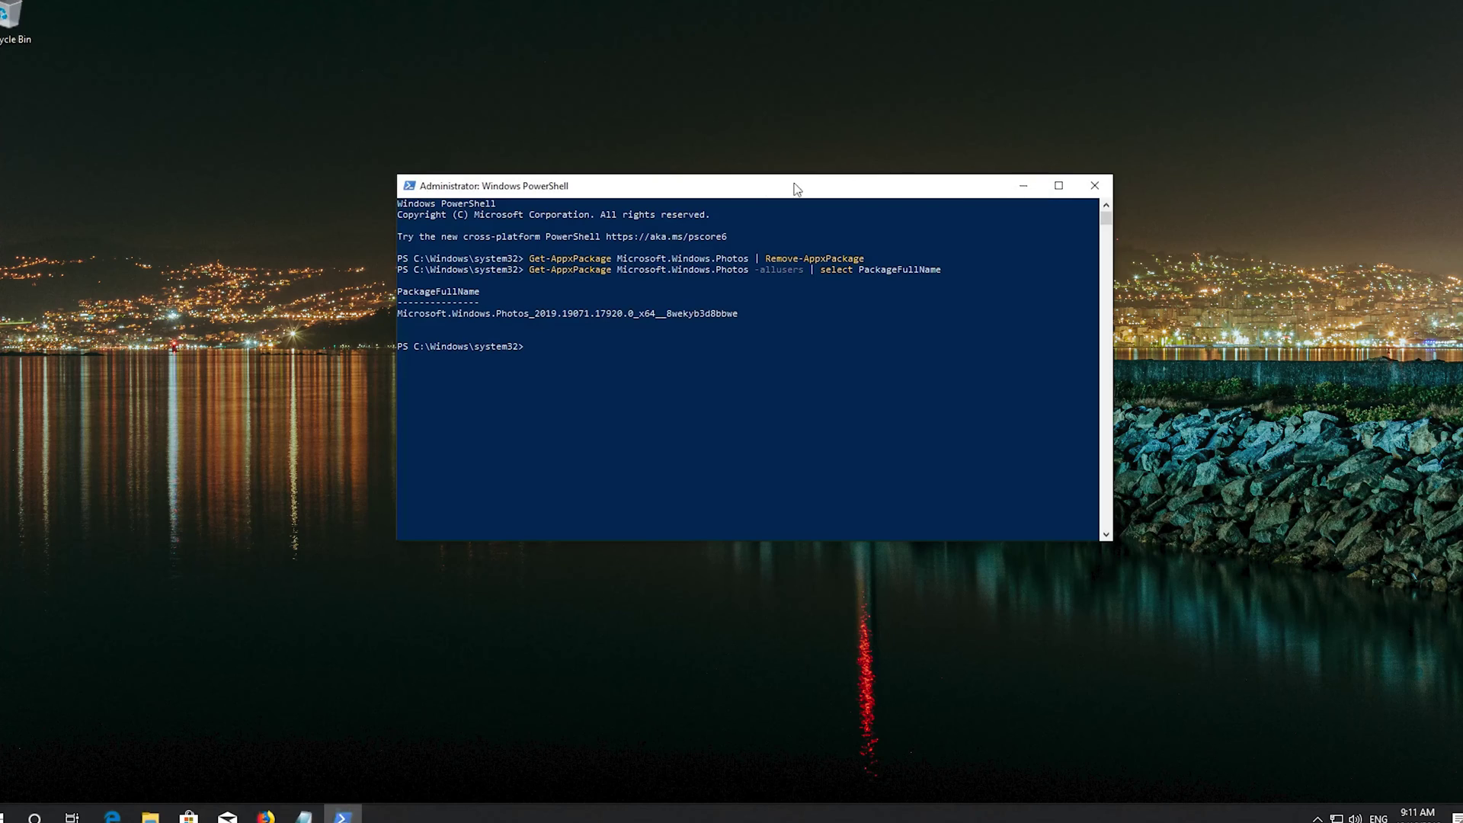
# Paste and run the Add-AppxPackage register command for Photos, then exit PowerShell
pyautogui.rightClick(718, 186)
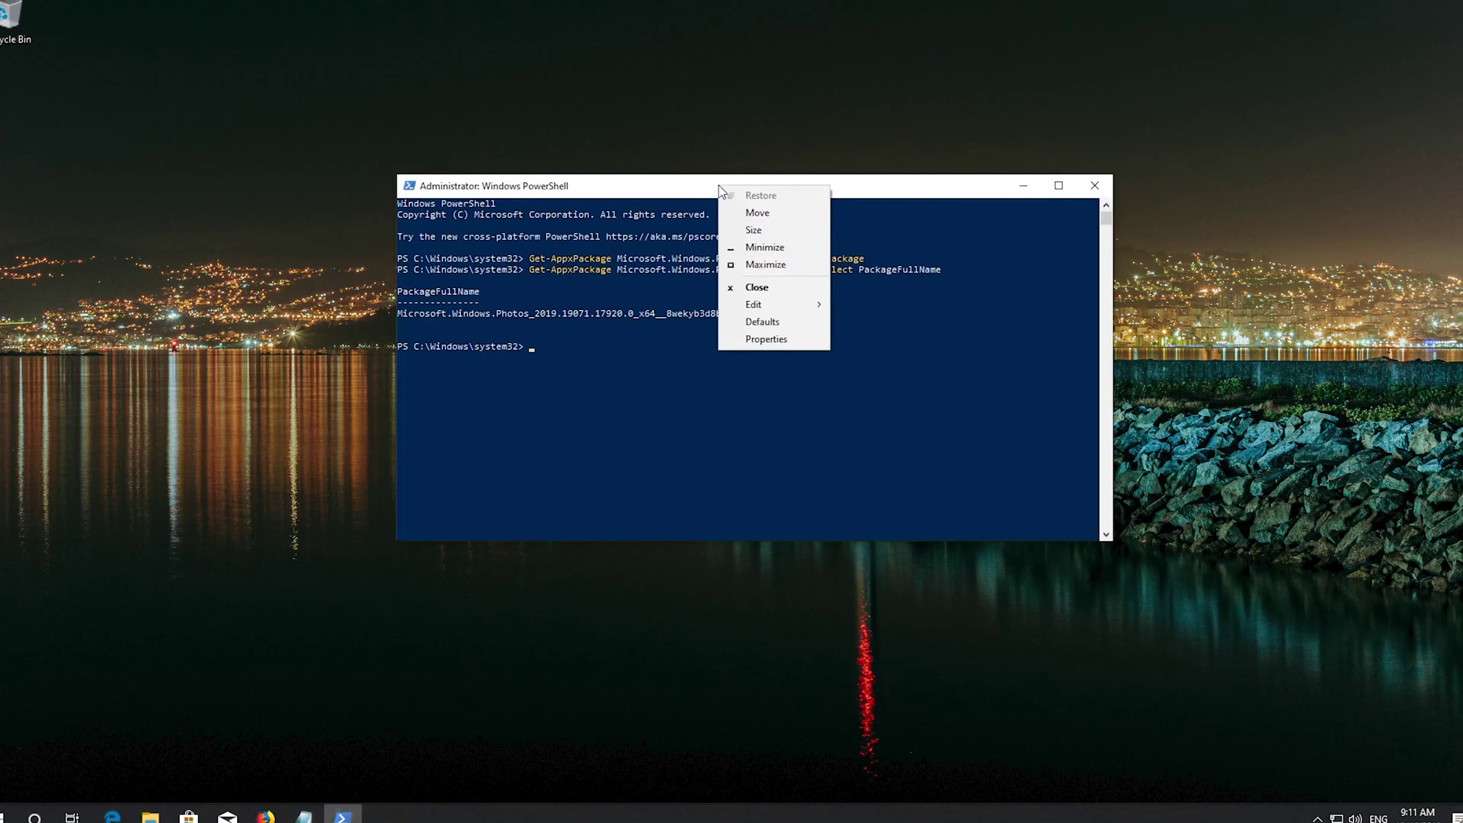
pyautogui.moveTo(778, 305)
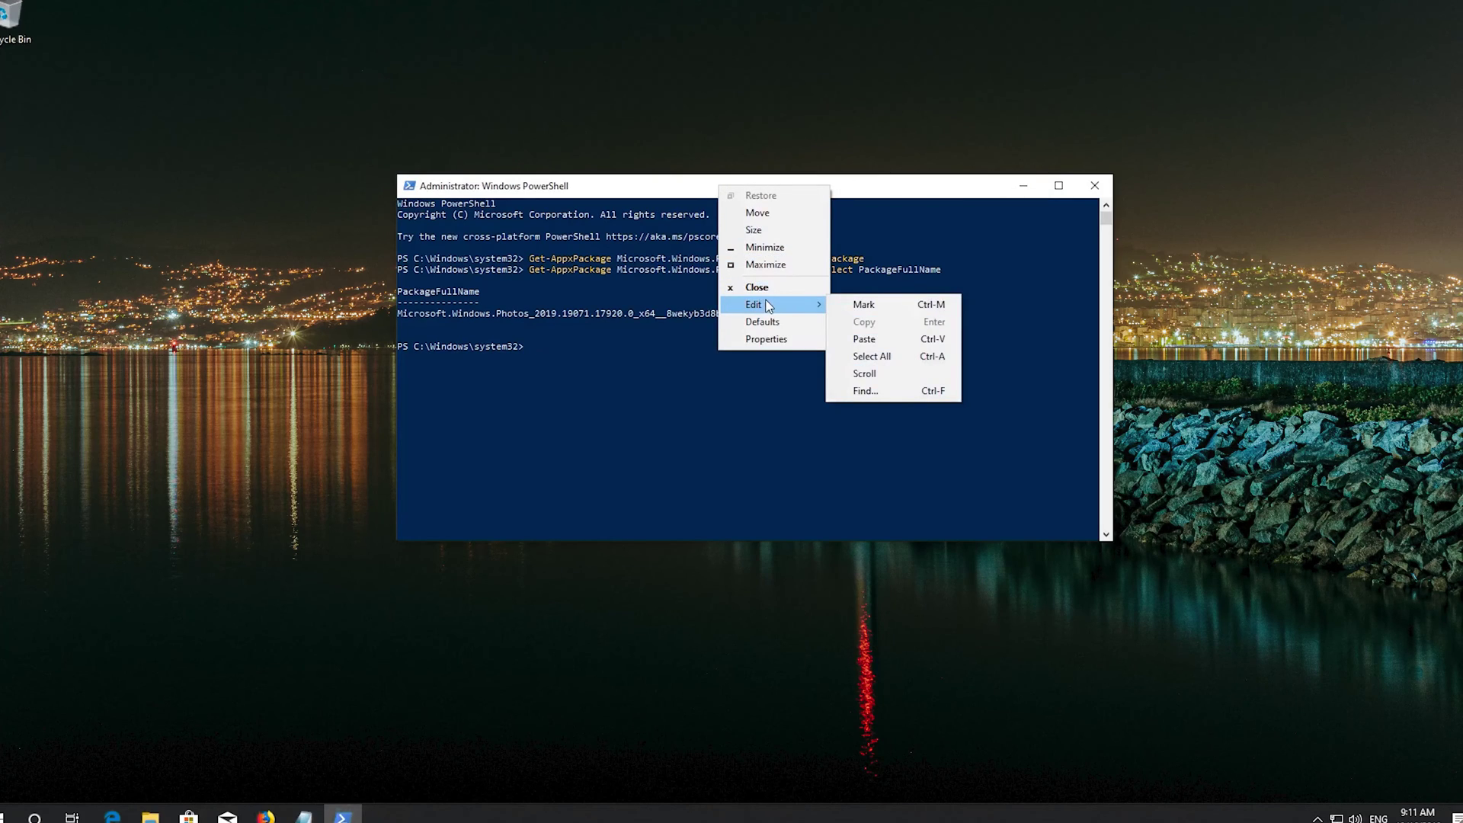
pyautogui.click(898, 343)
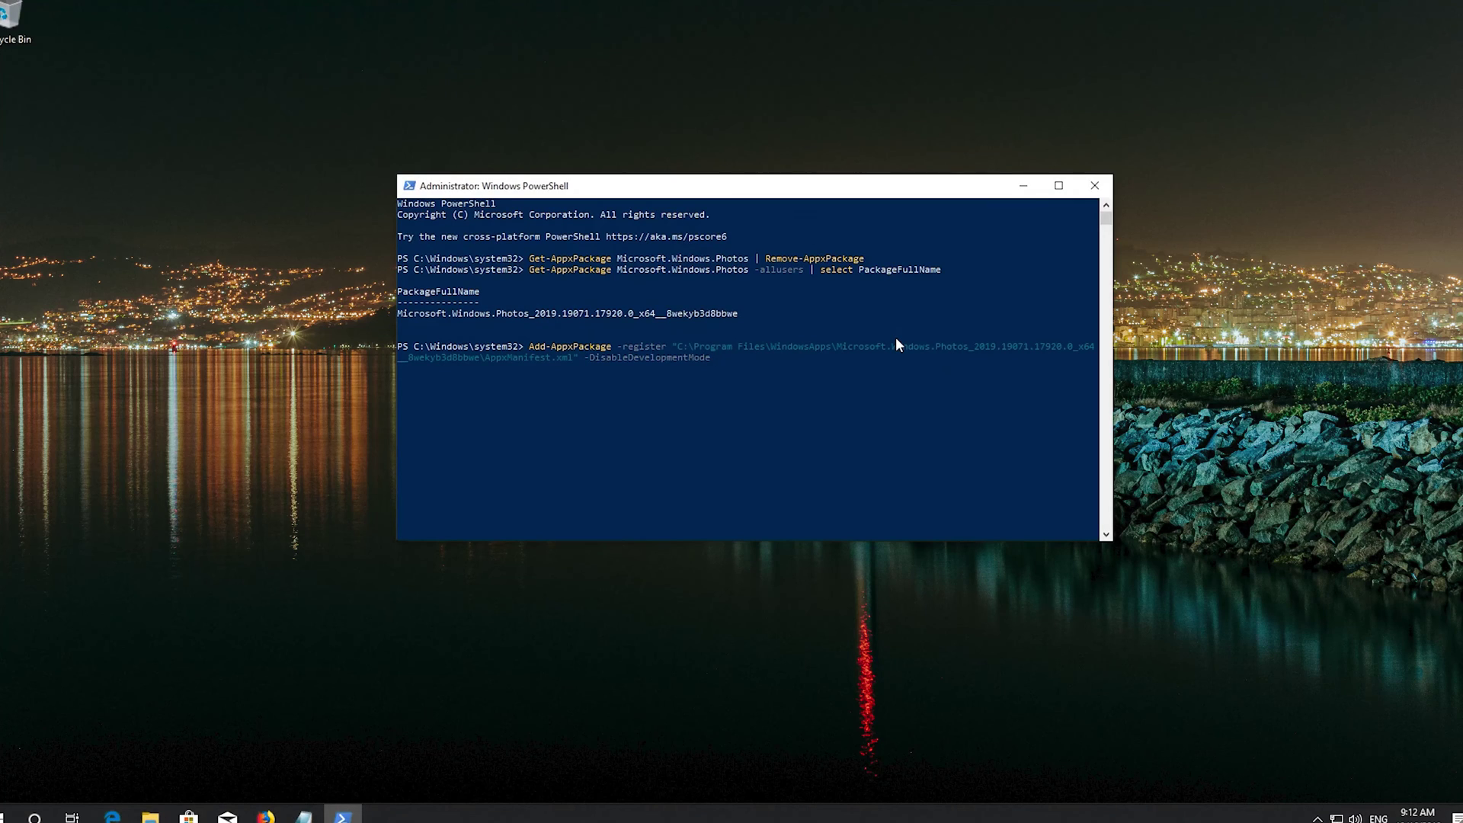
pyautogui.press('Return')
pyautogui.write('exit')
pyautogui.press('Return')
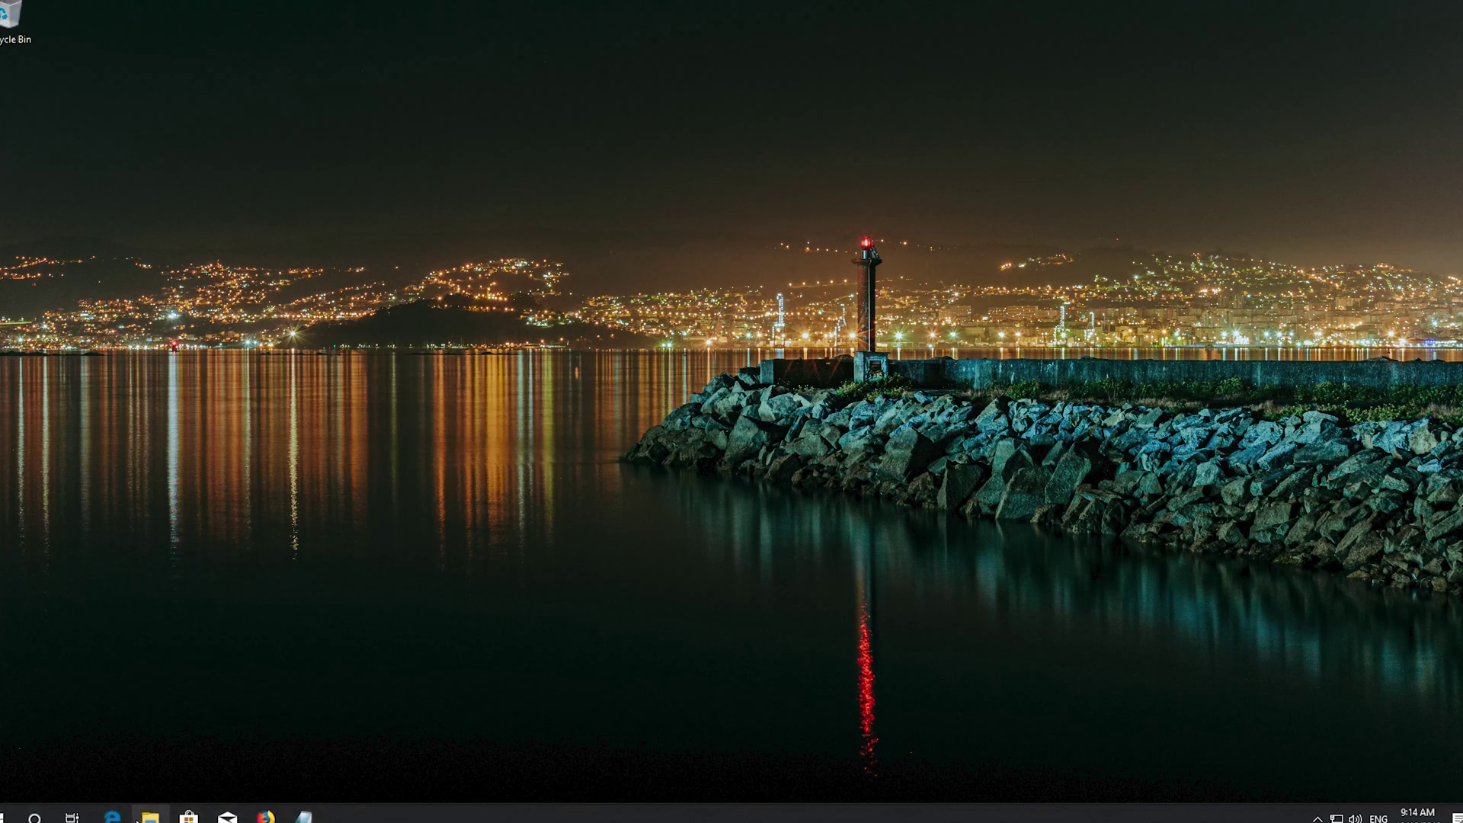
# Launch File Explorer from the taskbar to show Quick access
pyautogui.click(139, 819)
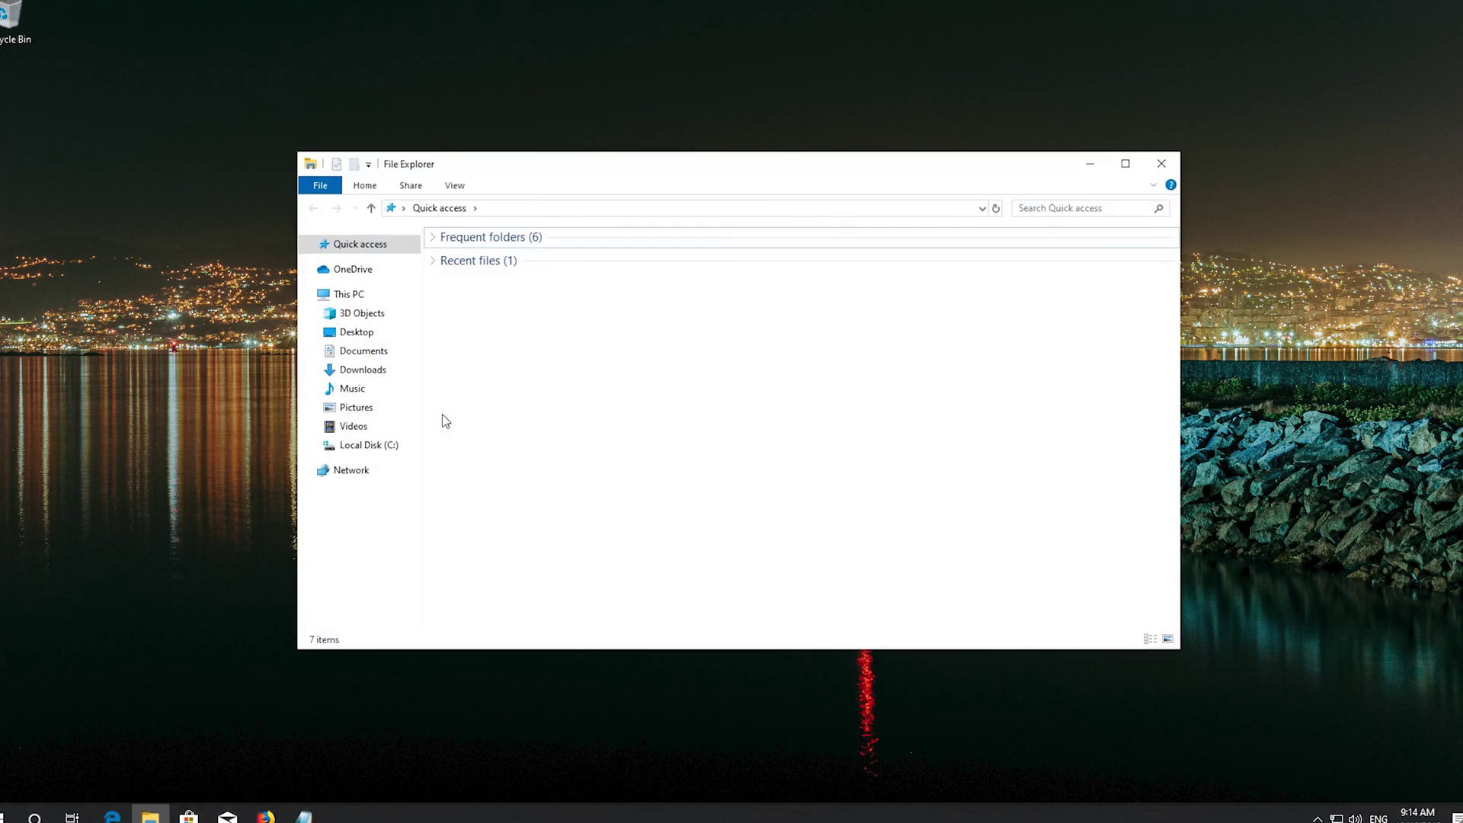